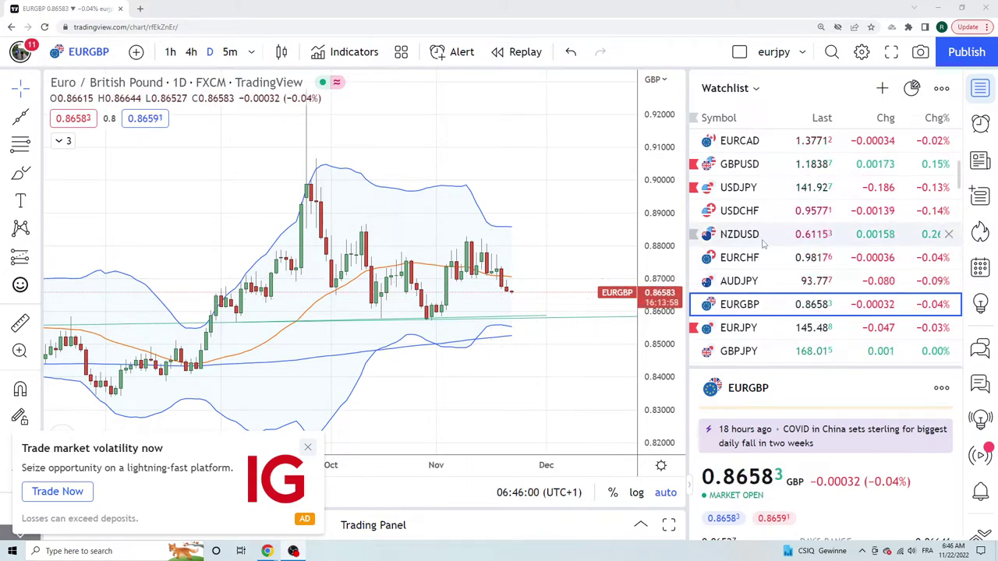
Step: Load the daily CL1! Light Crude Oil Futures chart from the watchlist, Bollinger Bands still applied
{"action": "scroll", "coordinate": [764, 244], "scroll_direction": "up", "scroll_amount": 5}
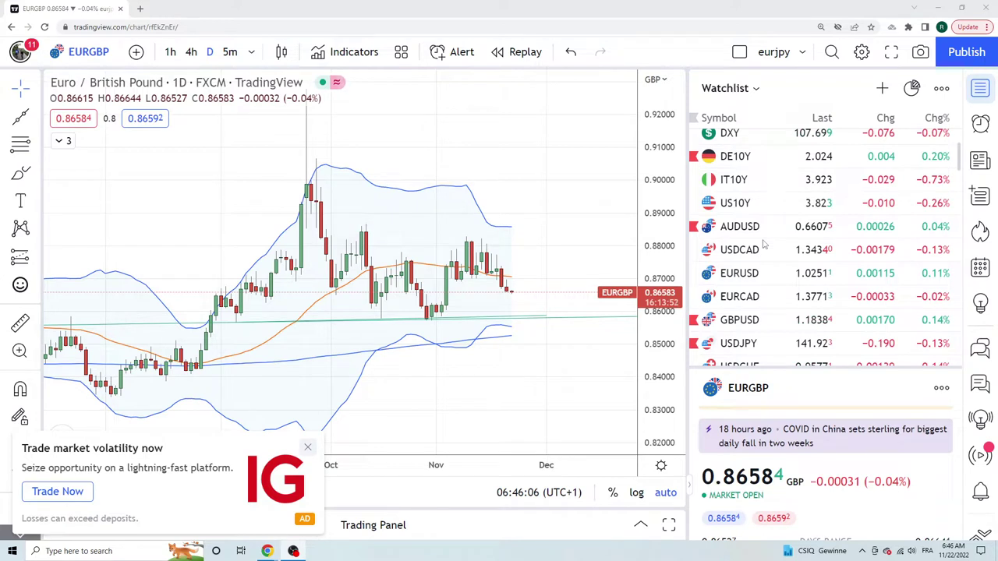
{"action": "scroll", "coordinate": [764, 244], "scroll_direction": "down", "scroll_amount": 2}
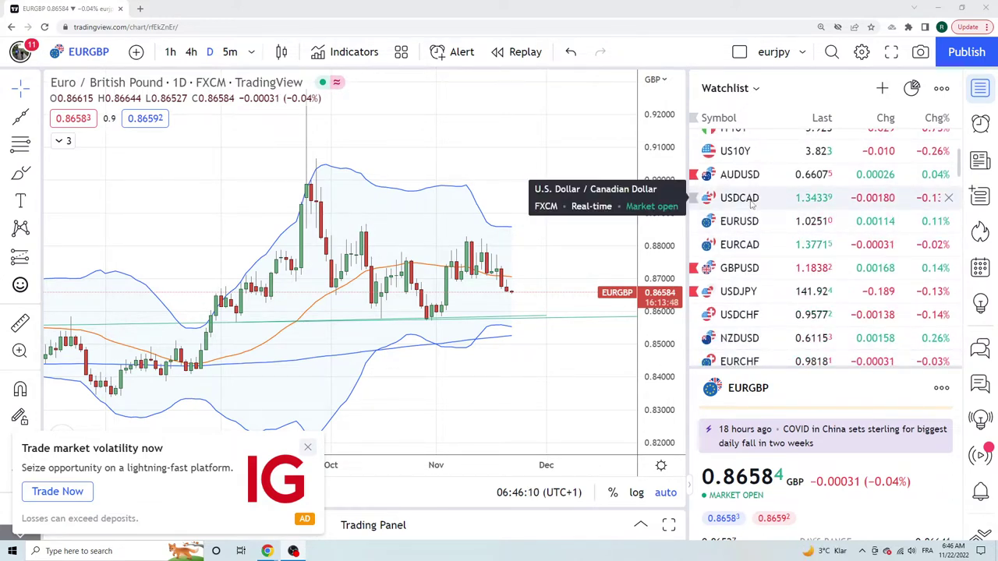
{"action": "scroll", "coordinate": [751, 203], "scroll_direction": "down", "scroll_amount": 8}
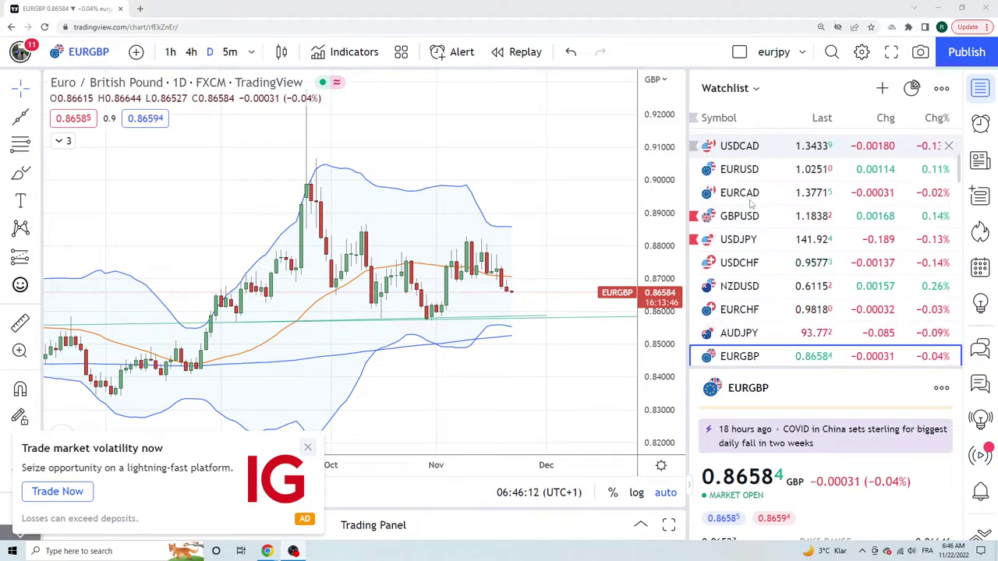
{"action": "scroll", "coordinate": [751, 203], "scroll_direction": "down", "scroll_amount": 1}
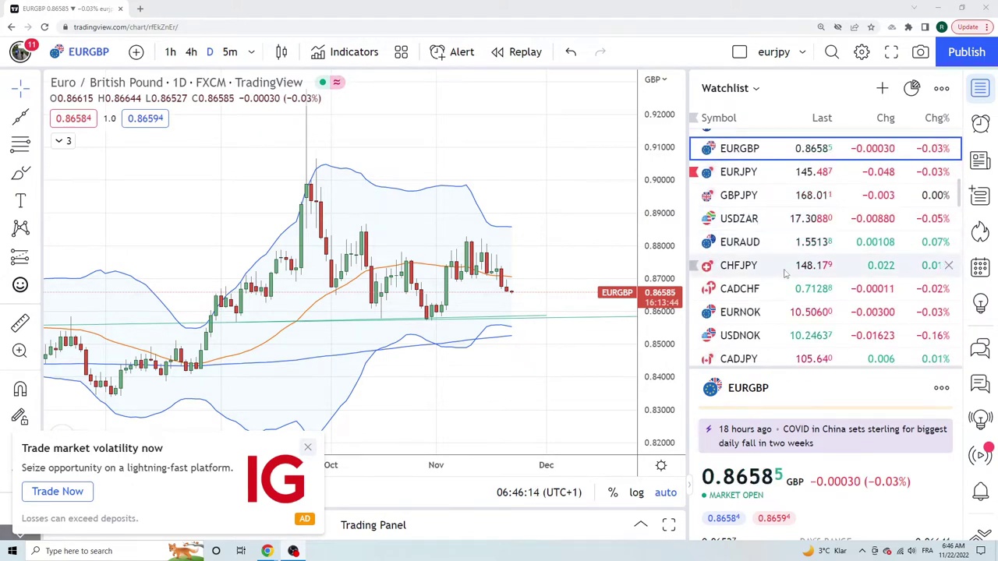
{"action": "scroll", "coordinate": [786, 314], "scroll_direction": "up", "scroll_amount": 10}
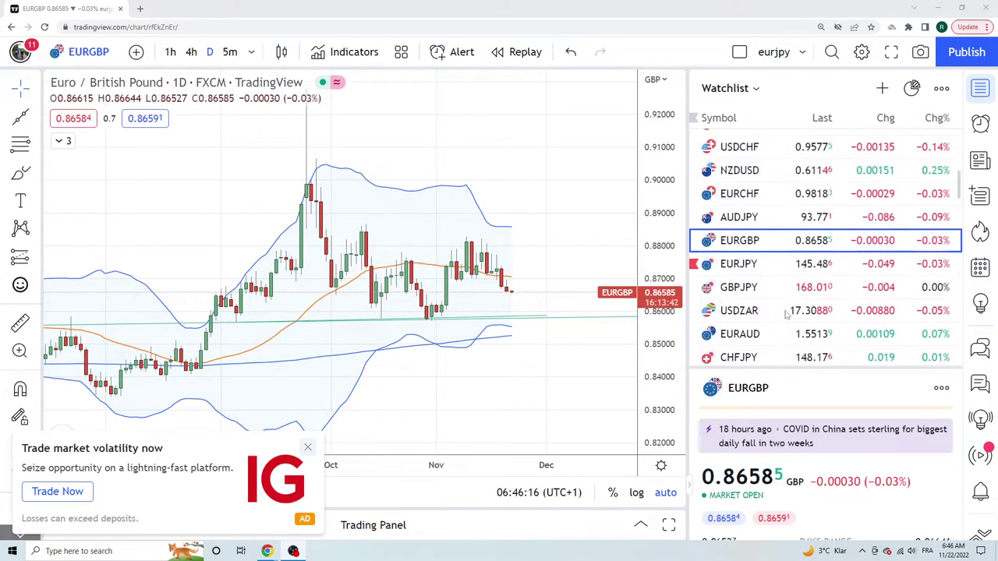
{"action": "scroll", "coordinate": [786, 313], "scroll_direction": "up", "scroll_amount": 1}
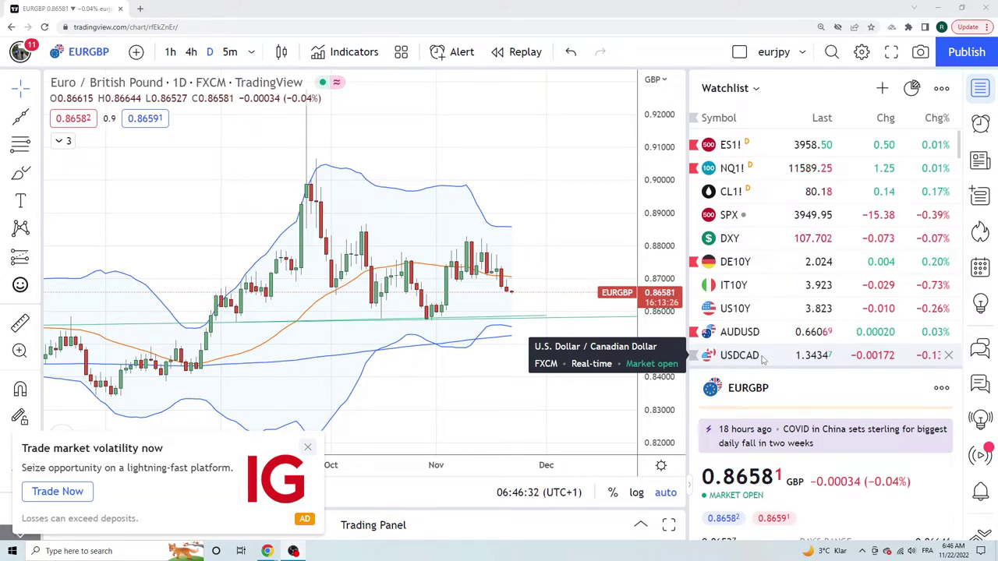
{"action": "left_click", "coordinate": [731, 195]}
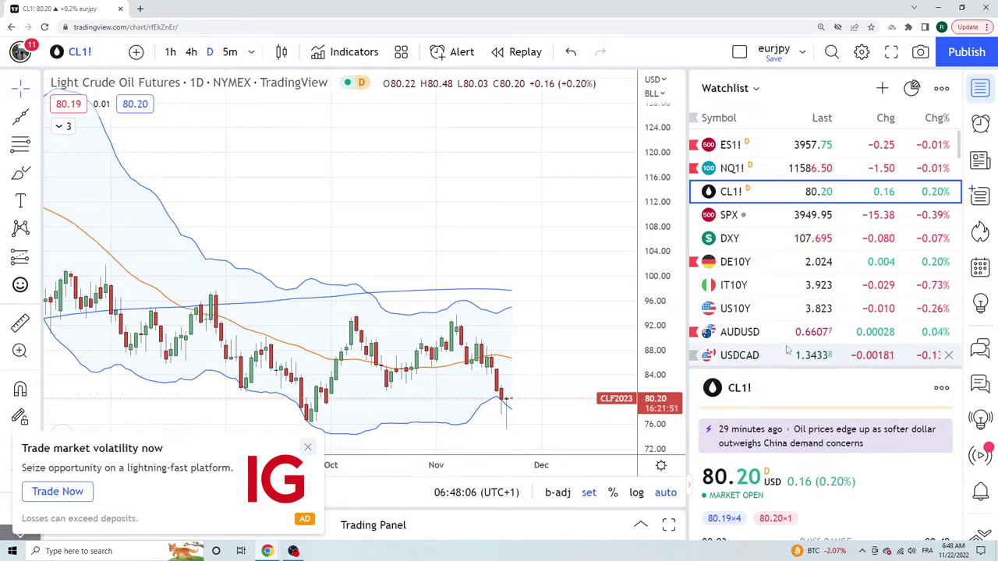
{"action": "scroll", "coordinate": [780, 327], "scroll_direction": "down", "scroll_amount": 3}
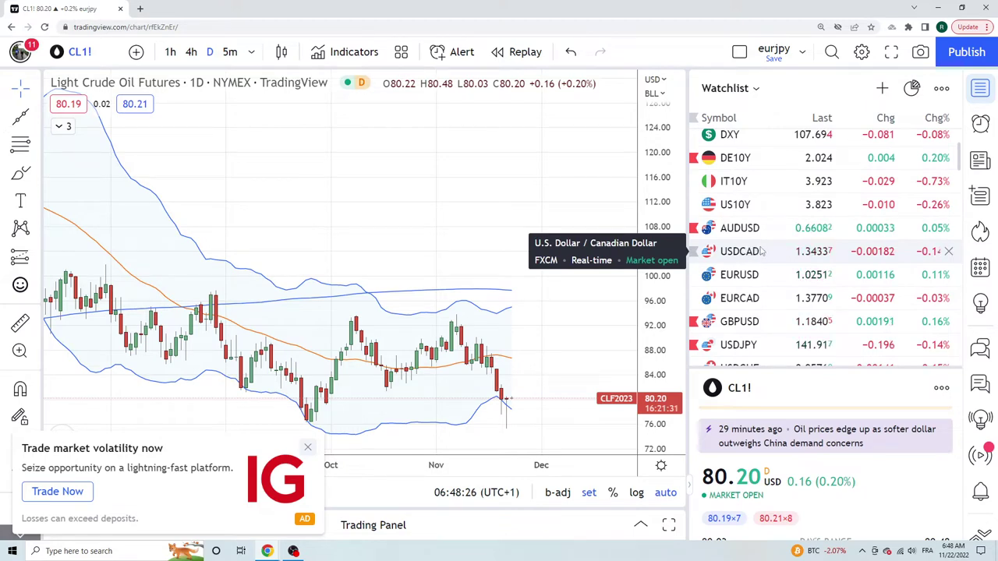
{"action": "scroll", "coordinate": [763, 250], "scroll_direction": "up", "scroll_amount": 2}
{"action": "scroll", "coordinate": [772, 311], "scroll_direction": "down", "scroll_amount": 2}
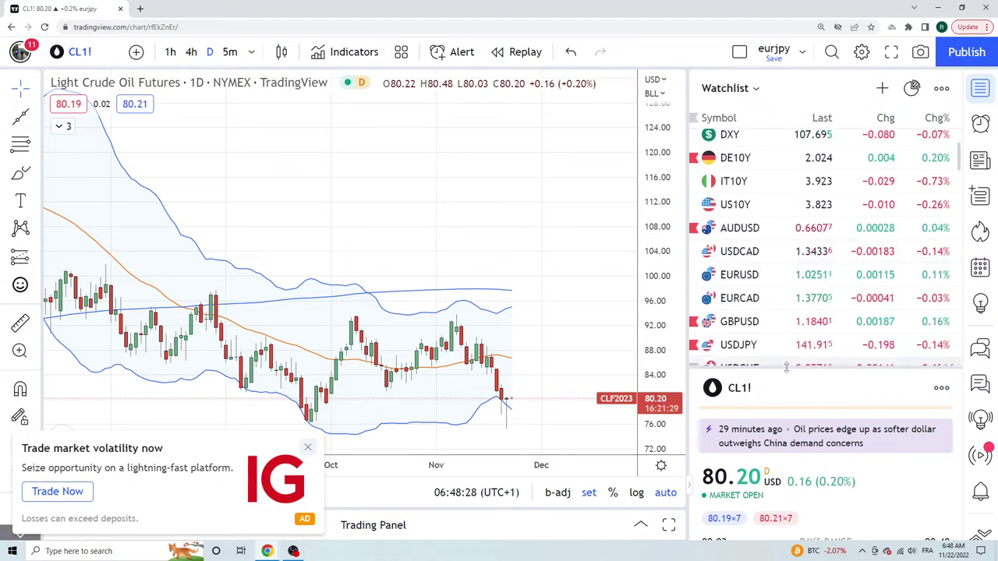
Step: Load the AUDUSD daily chart from the watchlist
{"action": "left_click", "coordinate": [772, 234]}
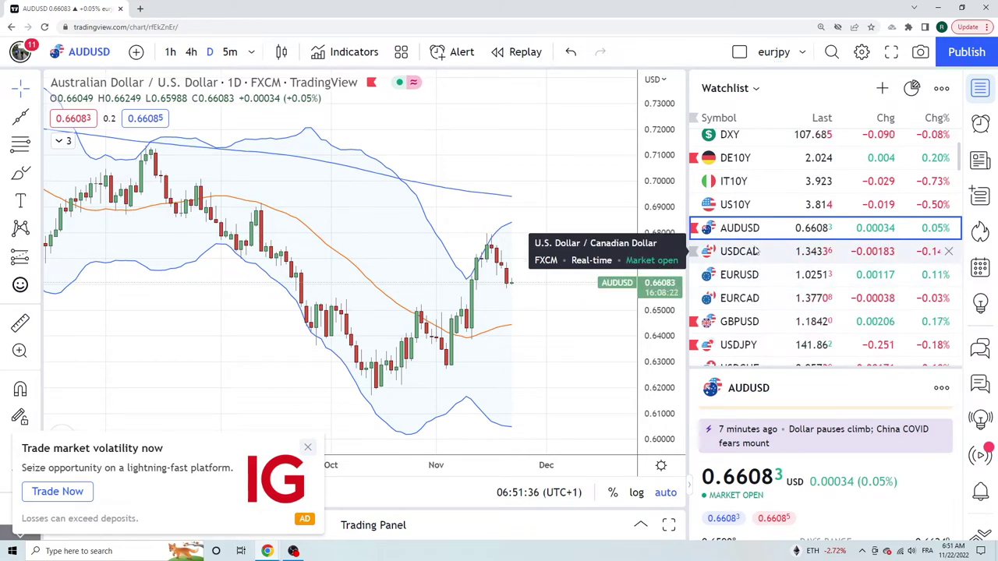
Step: Step through the USDCAD and EURUSD daily charts, ending on EURCAD
{"action": "left_click", "coordinate": [755, 252]}
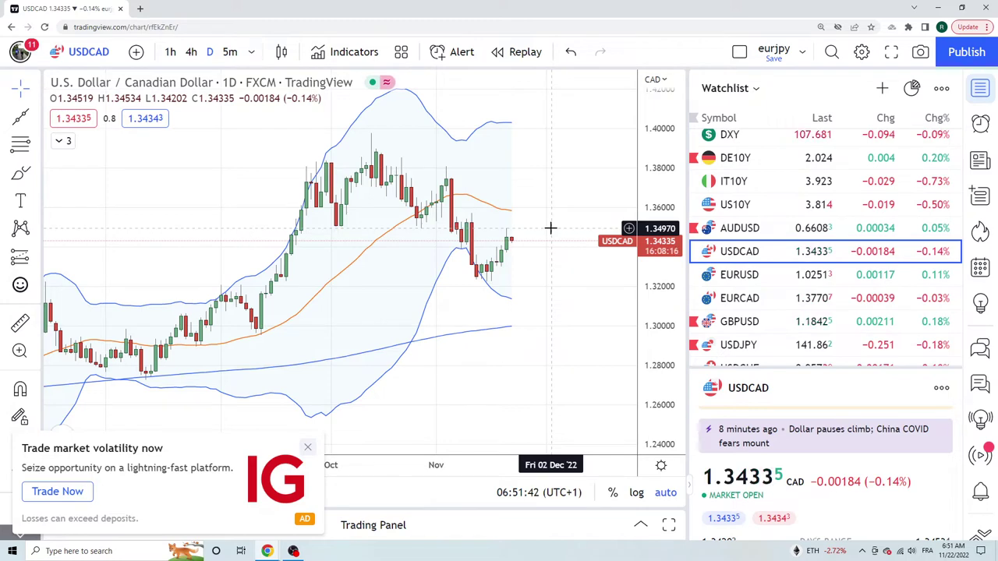
{"action": "left_click", "coordinate": [741, 278]}
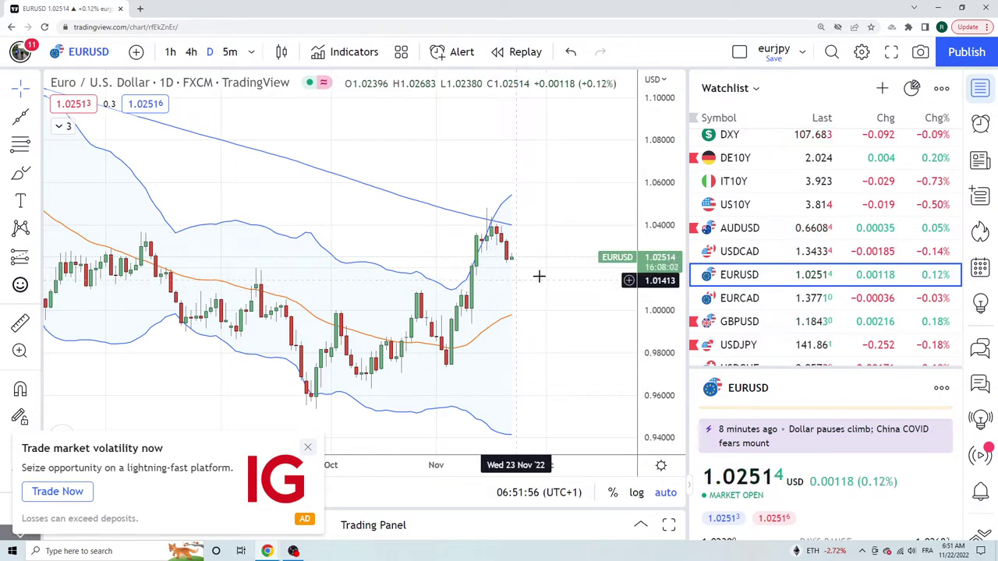
{"action": "left_click", "coordinate": [757, 301]}
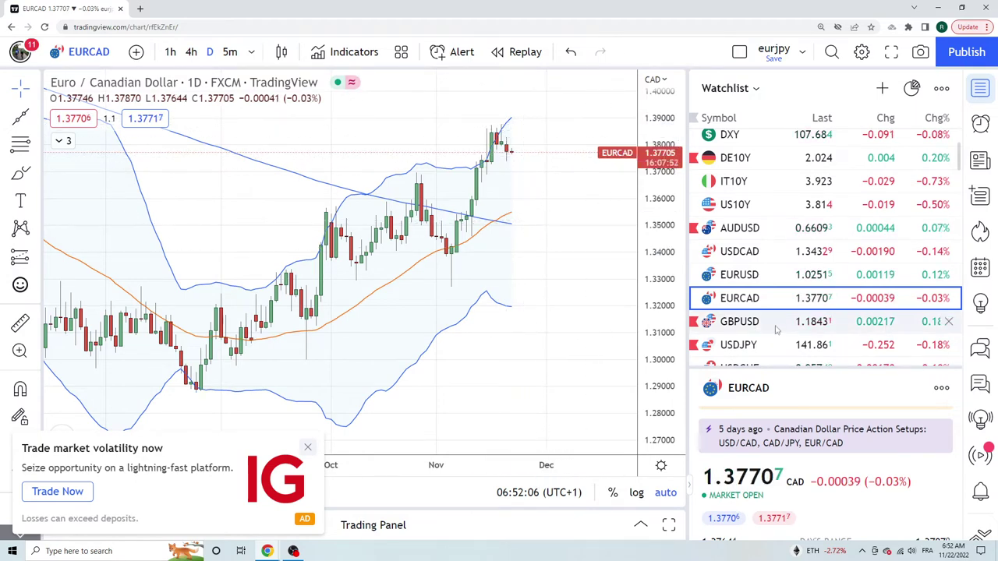
Step: Load GBPUSD from the watchlist and switch it to the 4h timeframe
{"action": "left_click", "coordinate": [739, 322]}
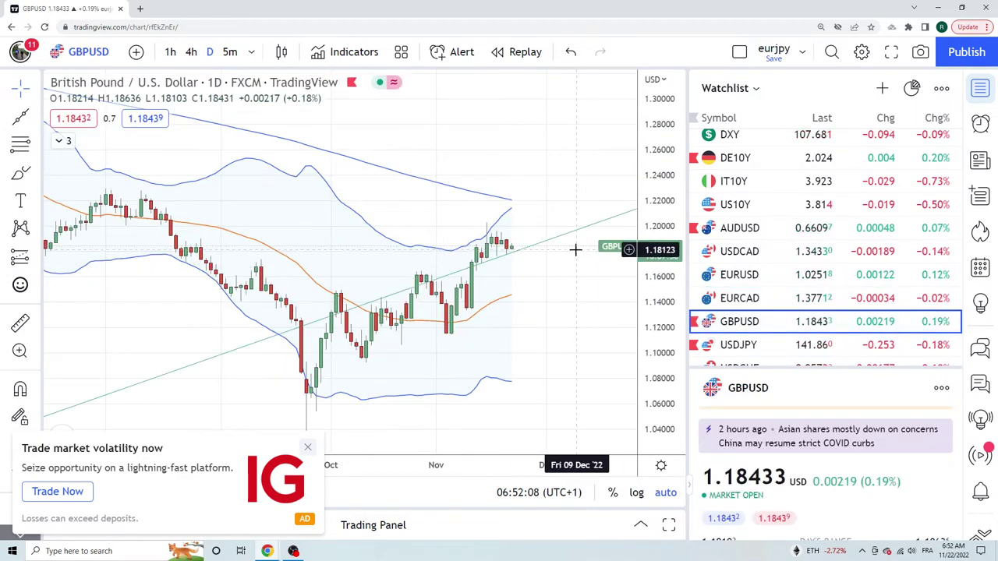
{"action": "left_click", "coordinate": [191, 52]}
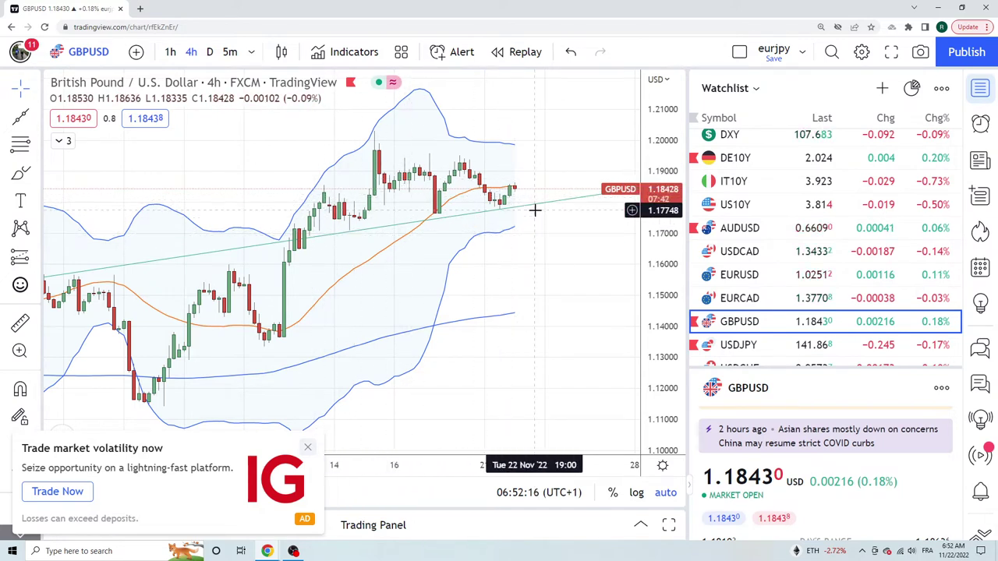
{"action": "left_click", "coordinate": [414, 227]}
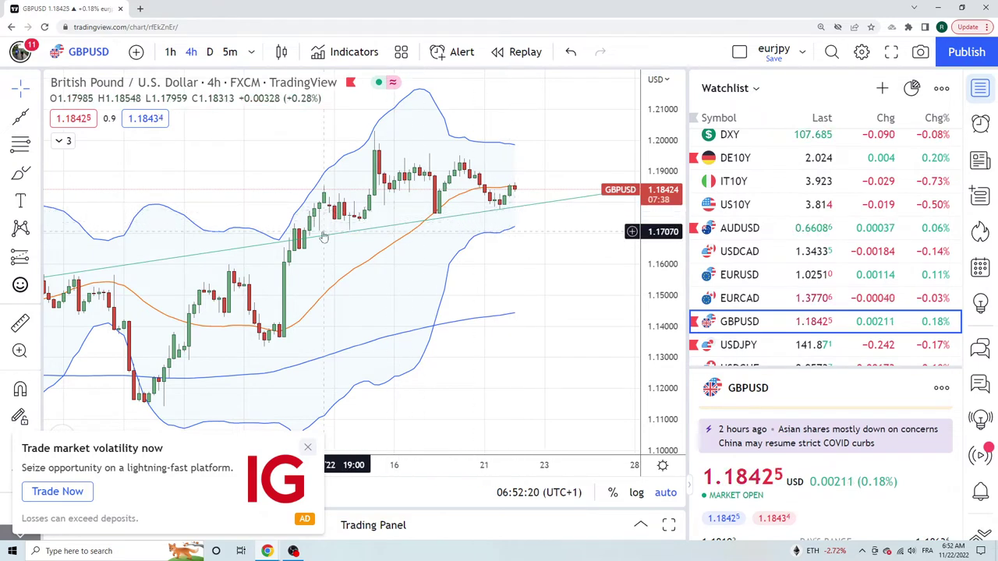
{"action": "left_click", "coordinate": [522, 209]}
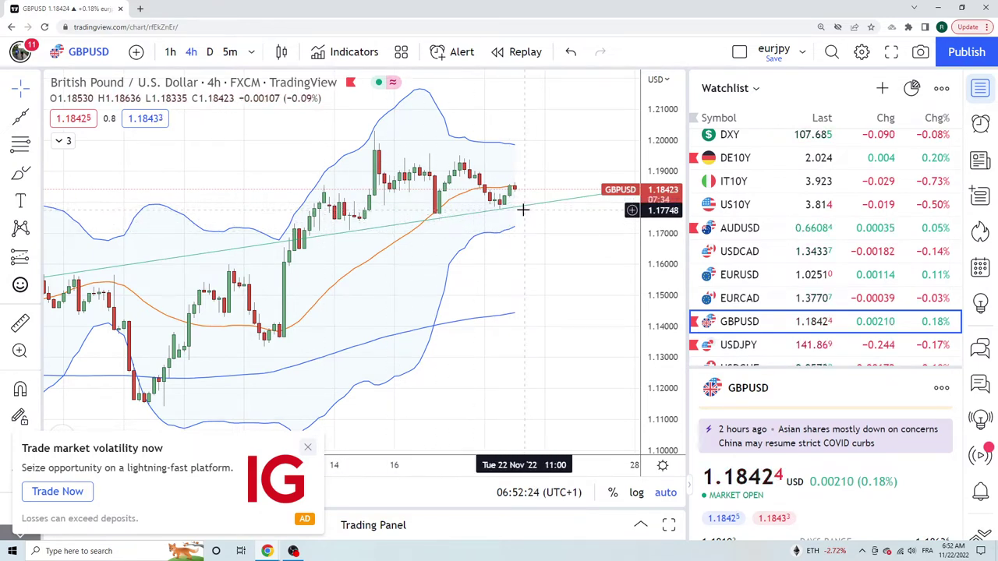
{"action": "mouse_move", "coordinate": [517, 213]}
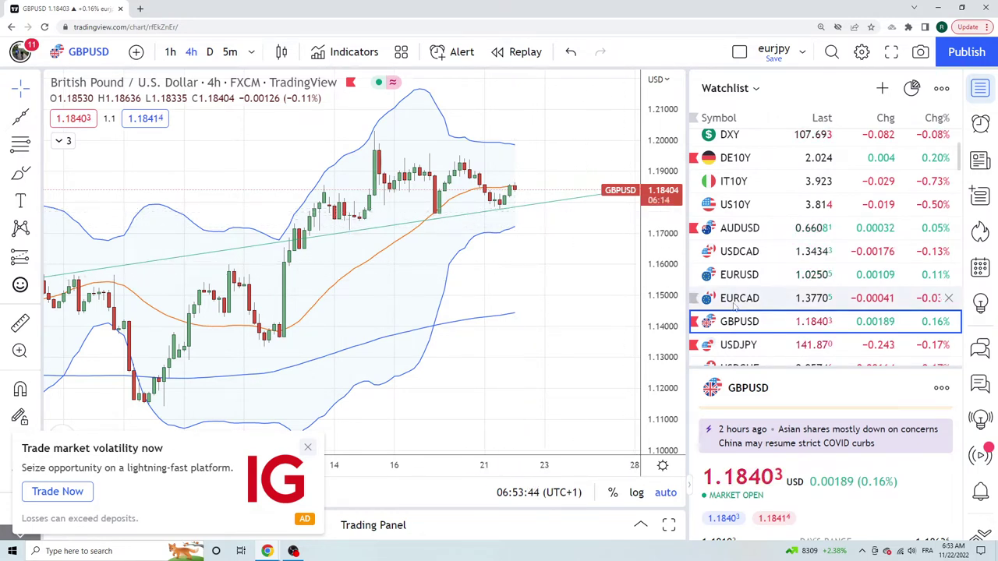
Step: Load USDJPY from the watchlist and set it to the D (daily) interval
{"action": "scroll", "coordinate": [742, 298], "scroll_direction": "down", "scroll_amount": 1}
{"action": "left_click", "coordinate": [739, 295]}
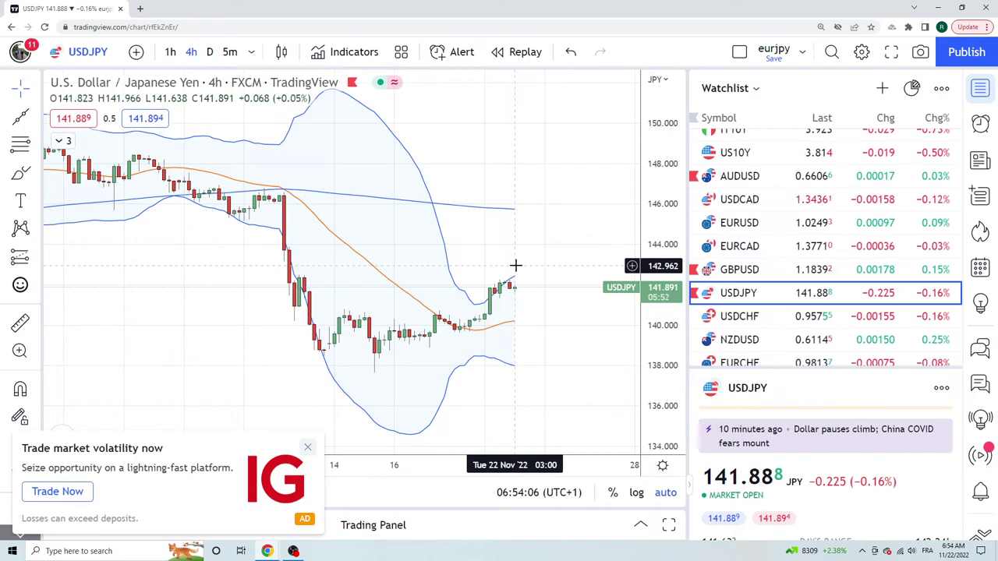
{"action": "left_click", "coordinate": [210, 52]}
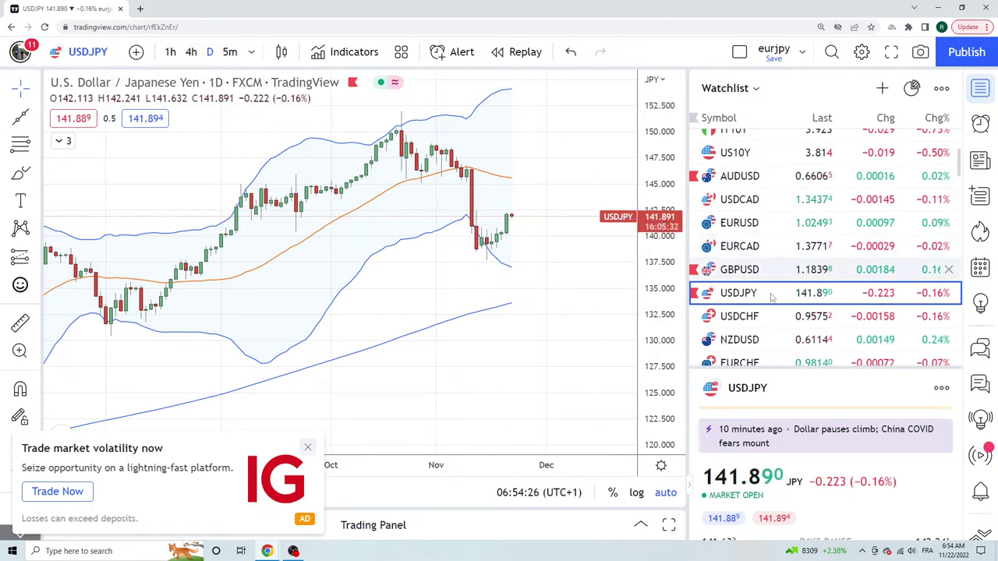
{"action": "left_click", "coordinate": [755, 316]}
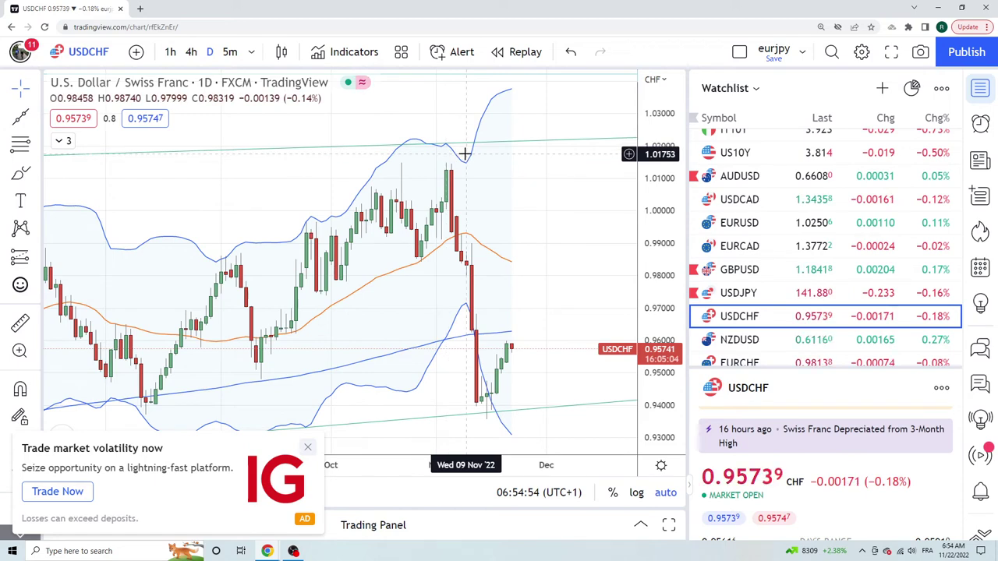
{"action": "scroll", "coordinate": [489, 355], "scroll_direction": "down", "scroll_amount": 5}
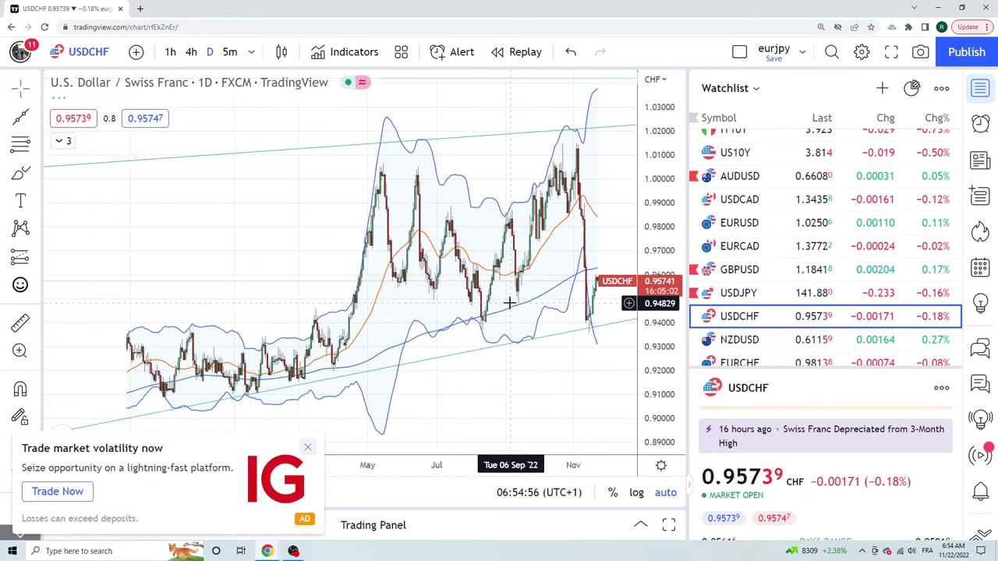
{"action": "scroll", "coordinate": [510, 310], "scroll_direction": "down", "scroll_amount": 2}
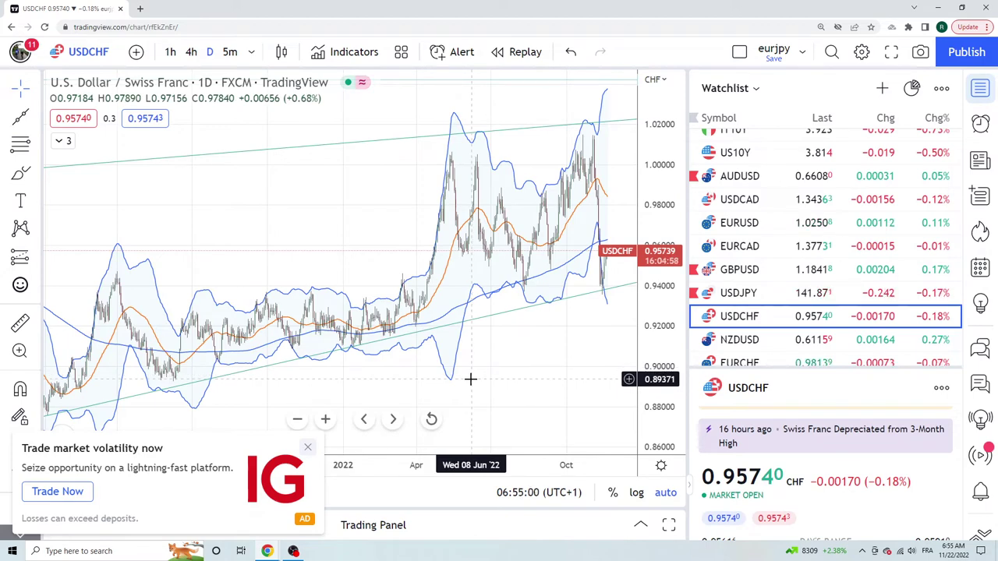
{"action": "scroll", "coordinate": [469, 381], "scroll_direction": "down", "scroll_amount": 1}
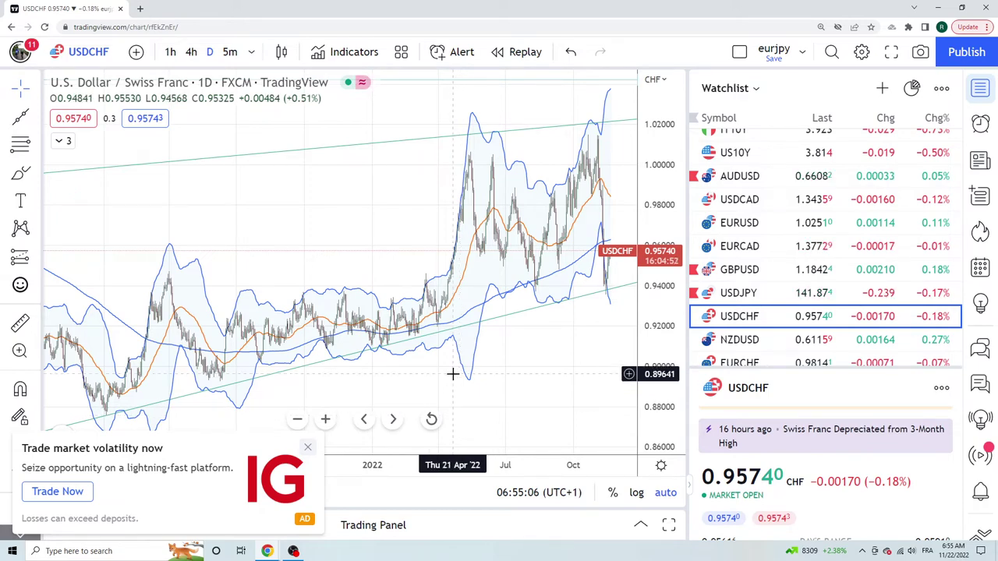
{"action": "scroll", "coordinate": [453, 373], "scroll_direction": "up", "scroll_amount": 2}
{"action": "scroll", "coordinate": [453, 372], "scroll_direction": "up", "scroll_amount": 3}
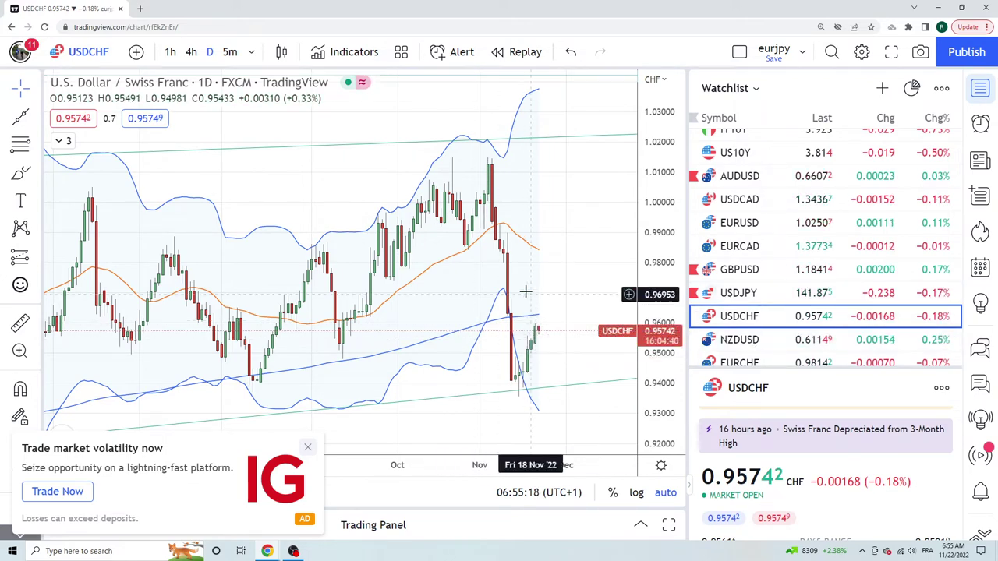
Step: Glance at the NZDUSD chart, then load the AUDJPY daily chart
{"action": "left_click", "coordinate": [754, 340]}
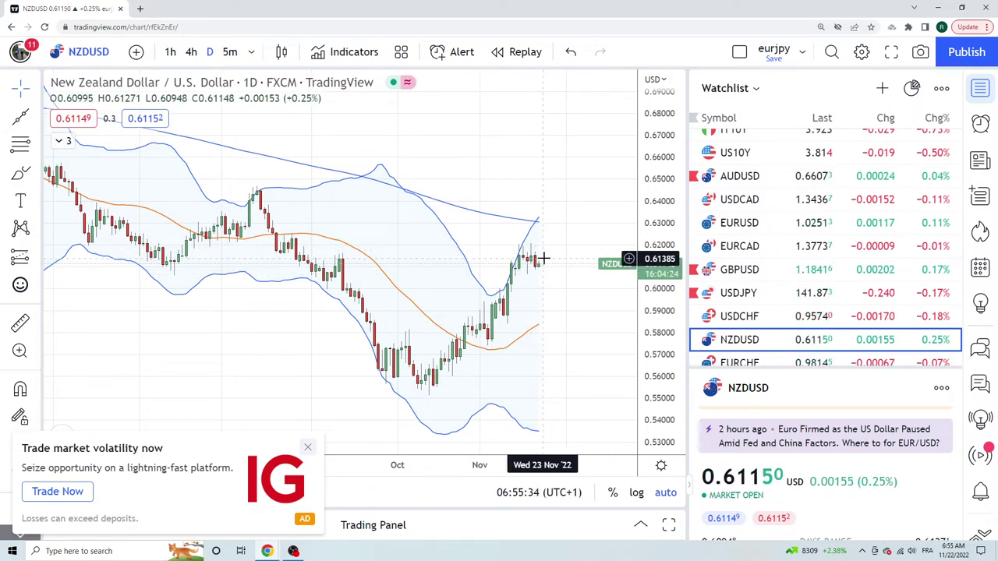
{"action": "scroll", "coordinate": [756, 263], "scroll_direction": "down", "scroll_amount": 1}
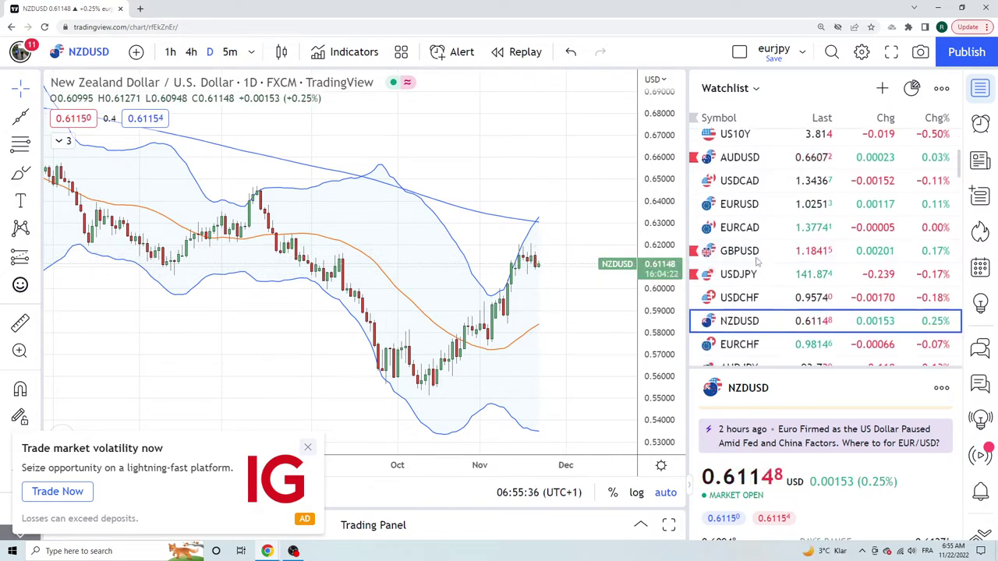
{"action": "left_click", "coordinate": [755, 334]}
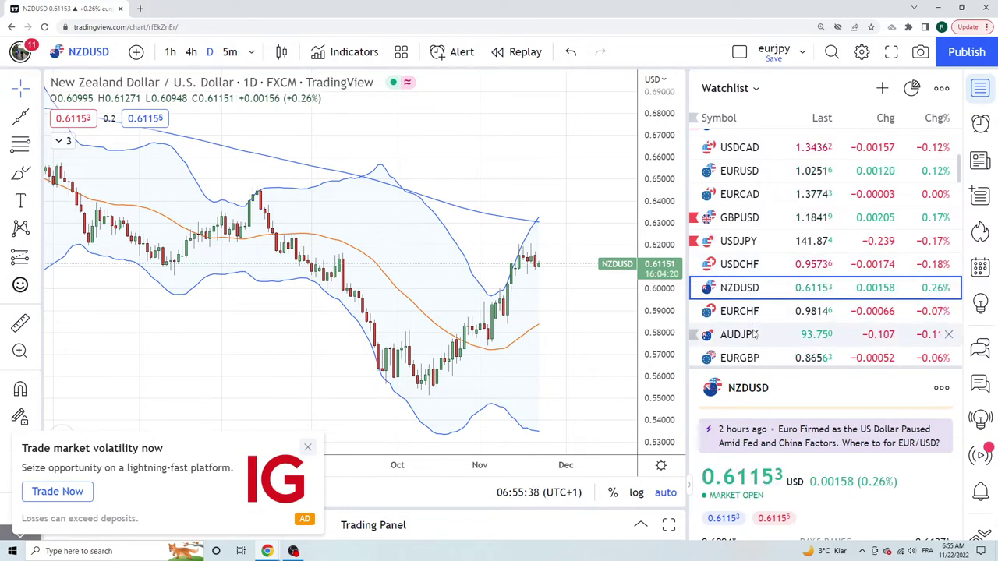
Step: Switch the AUDJPY chart to the 4h interval
{"action": "left_click", "coordinate": [194, 53]}
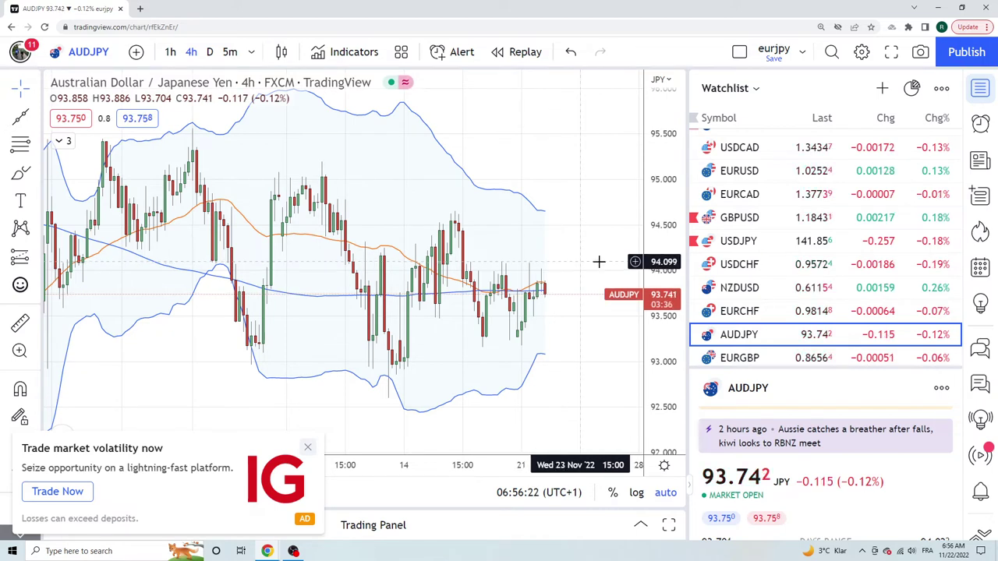
{"action": "scroll", "coordinate": [747, 258], "scroll_direction": "down", "scroll_amount": 1}
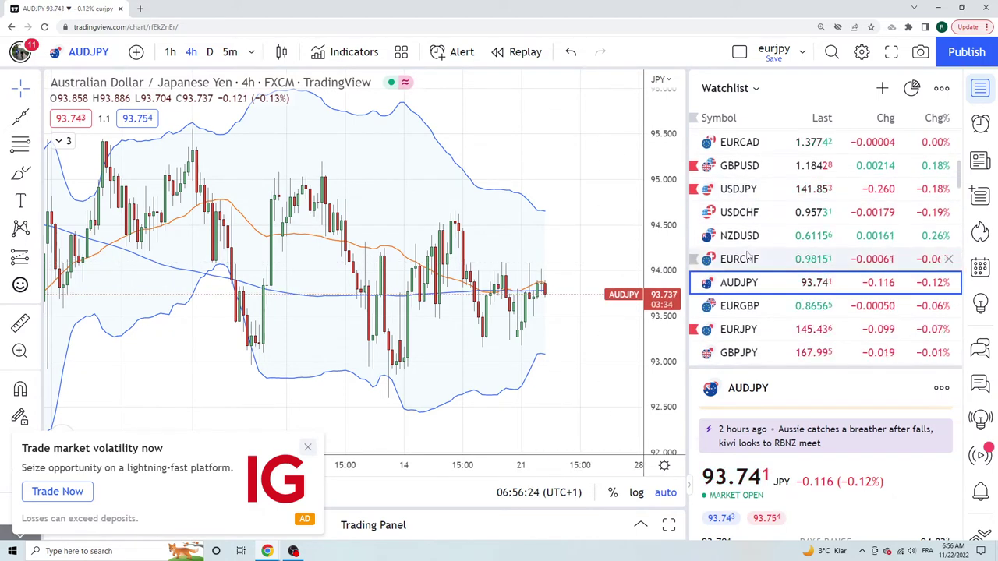
Step: Step through the EURGBP, EURJPY and GBPJPY 4h charts, ending on USDZAR
{"action": "left_click", "coordinate": [741, 306]}
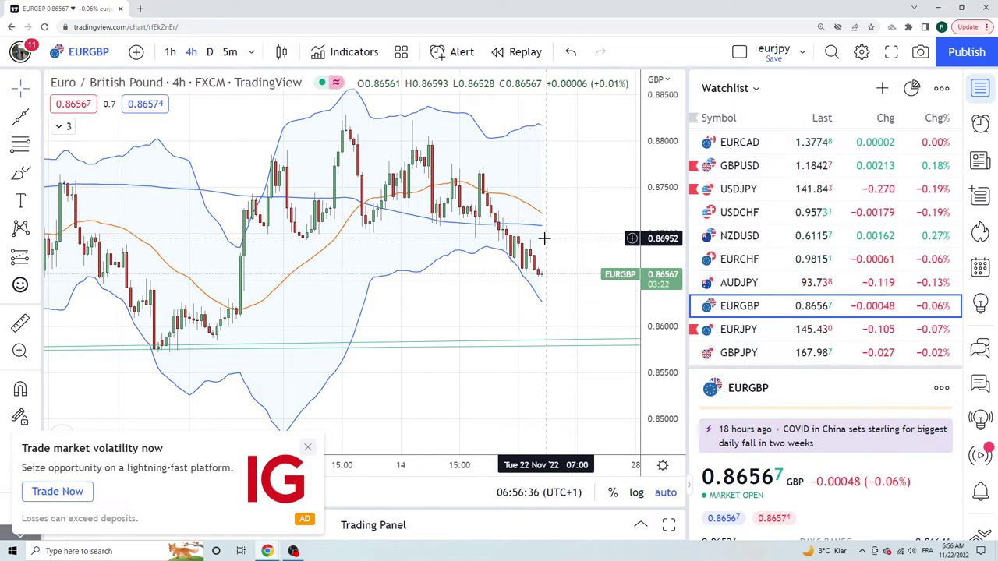
{"action": "scroll", "coordinate": [741, 281], "scroll_direction": "down", "scroll_amount": 2}
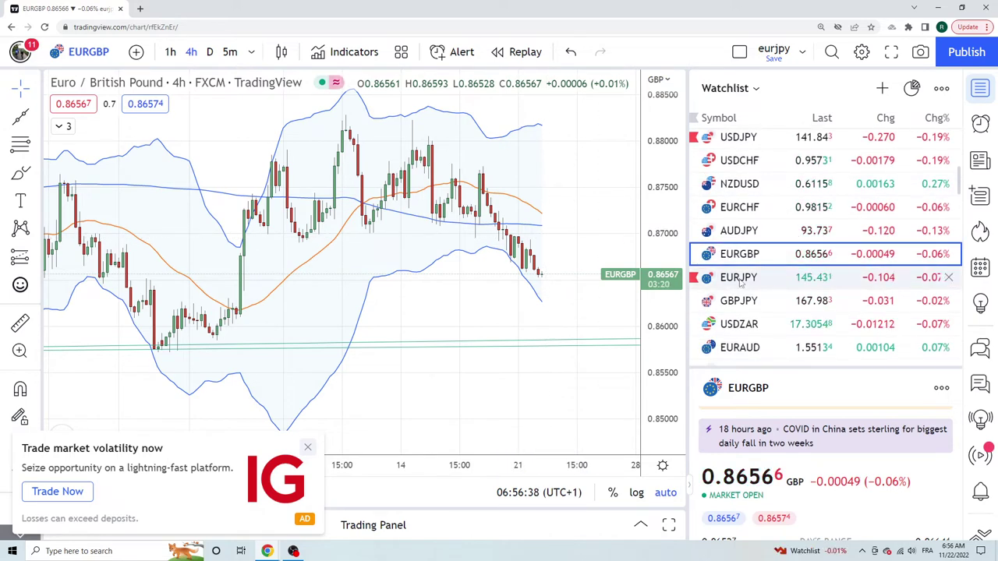
{"action": "left_click", "coordinate": [738, 279]}
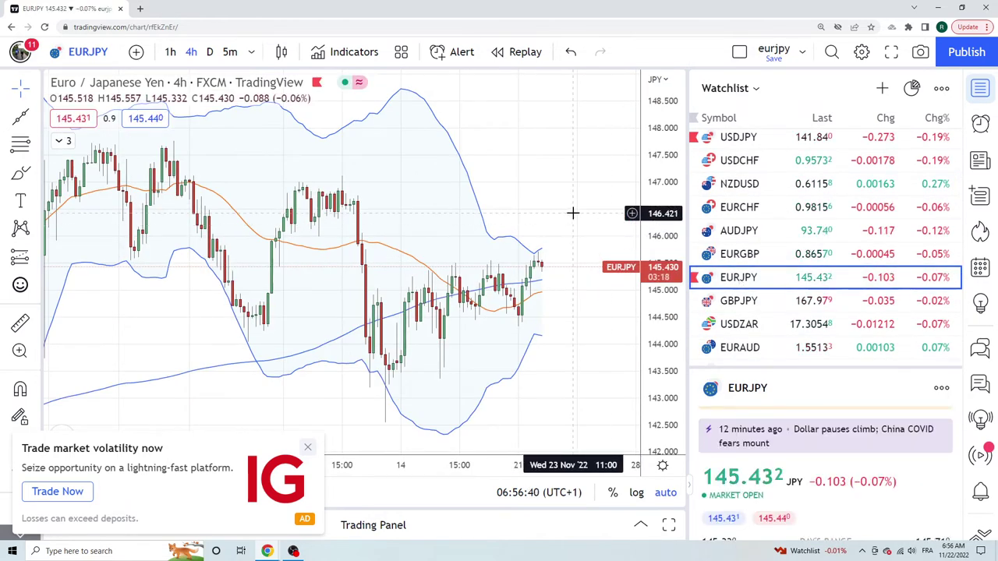
{"action": "left_click", "coordinate": [747, 302]}
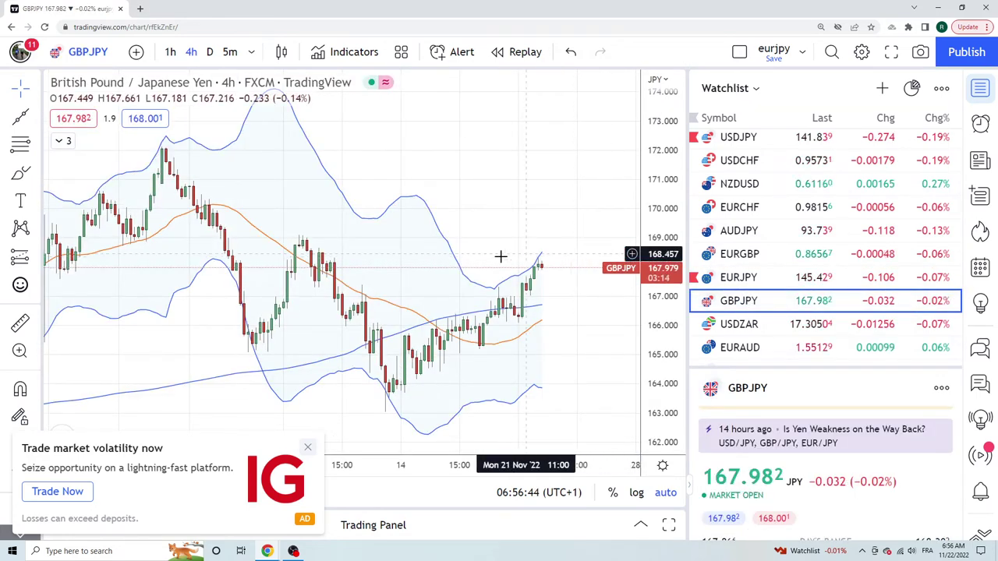
{"action": "left_click", "coordinate": [747, 326]}
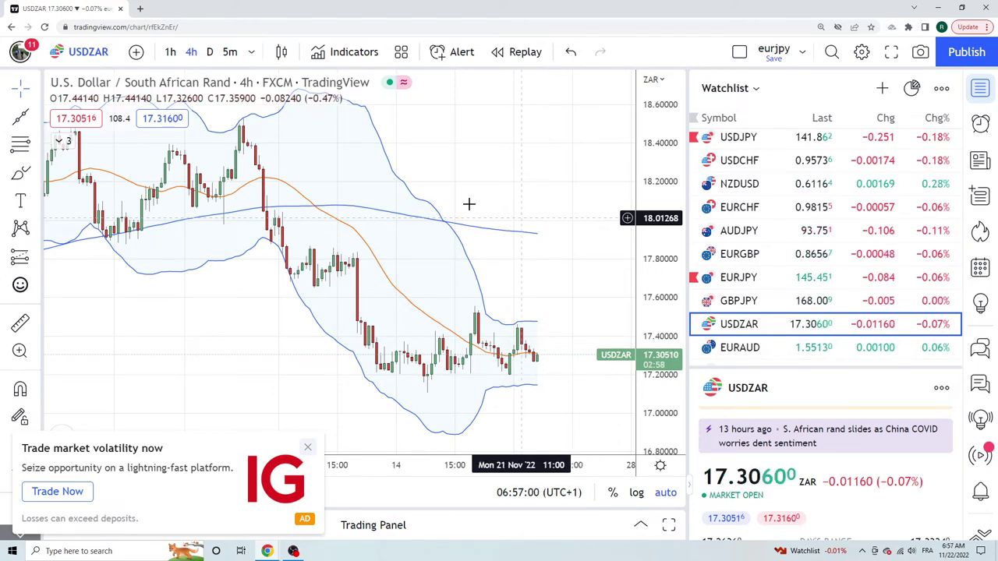
Step: Set USDZAR to daily, check its 1-week chart, then return to daily candles
{"action": "left_click", "coordinate": [211, 52]}
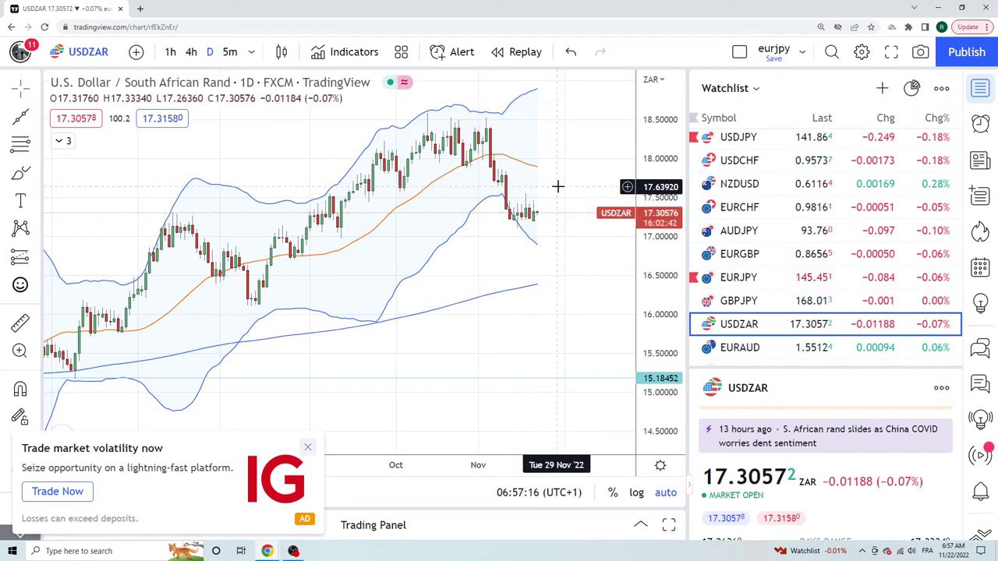
{"action": "scroll", "coordinate": [546, 191], "scroll_direction": "down", "scroll_amount": 5}
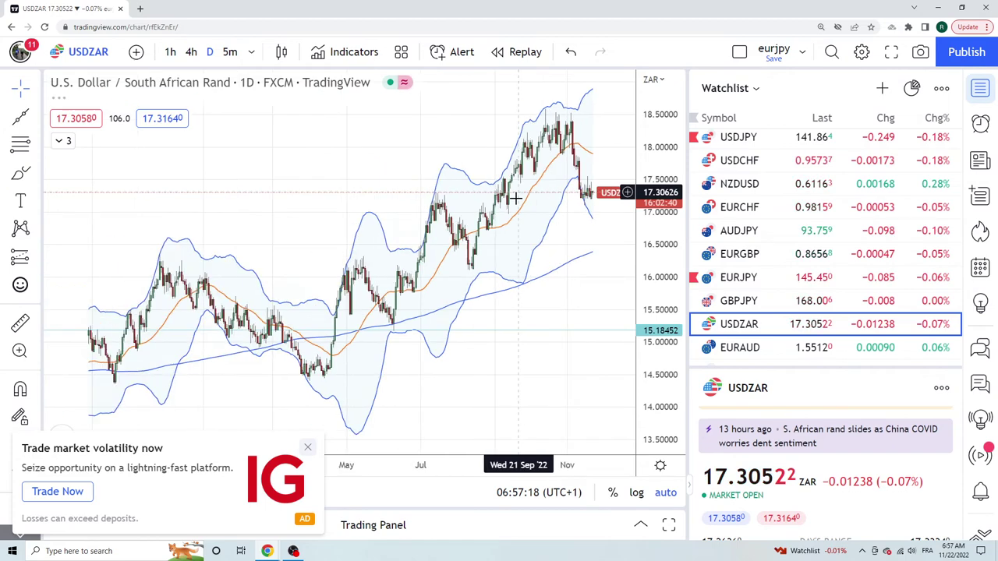
{"action": "left_click", "coordinate": [252, 52]}
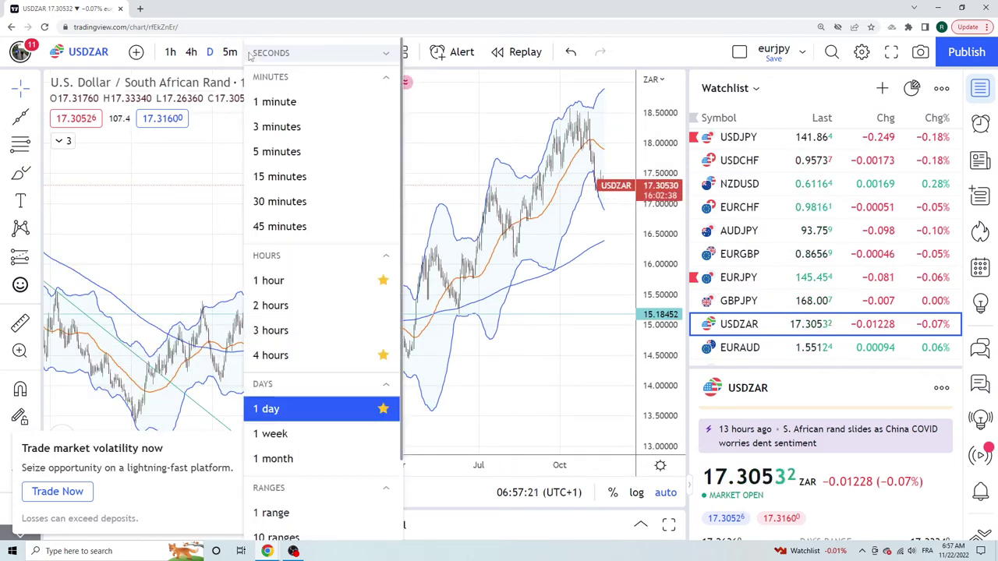
{"action": "left_click", "coordinate": [309, 434]}
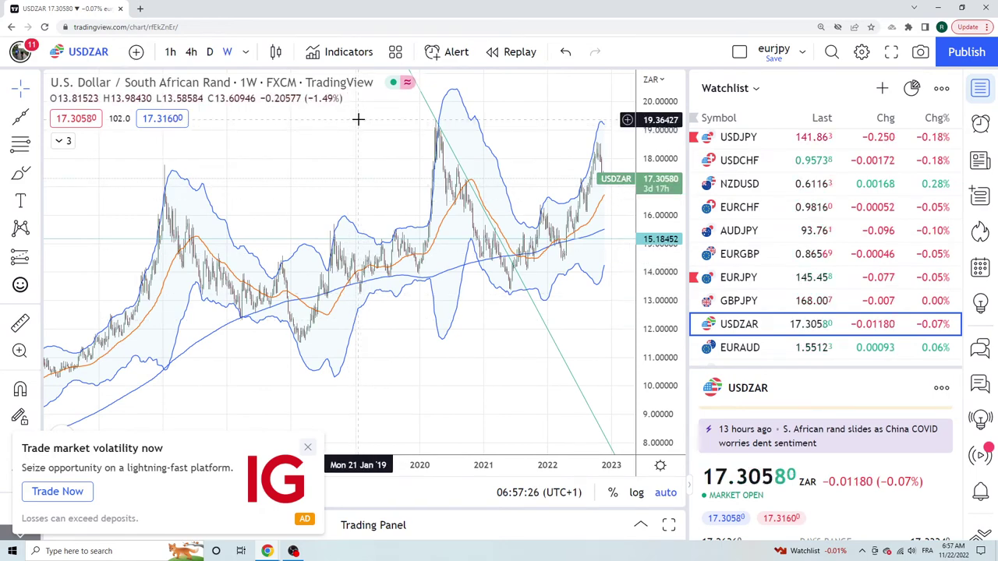
{"action": "left_click", "coordinate": [209, 51]}
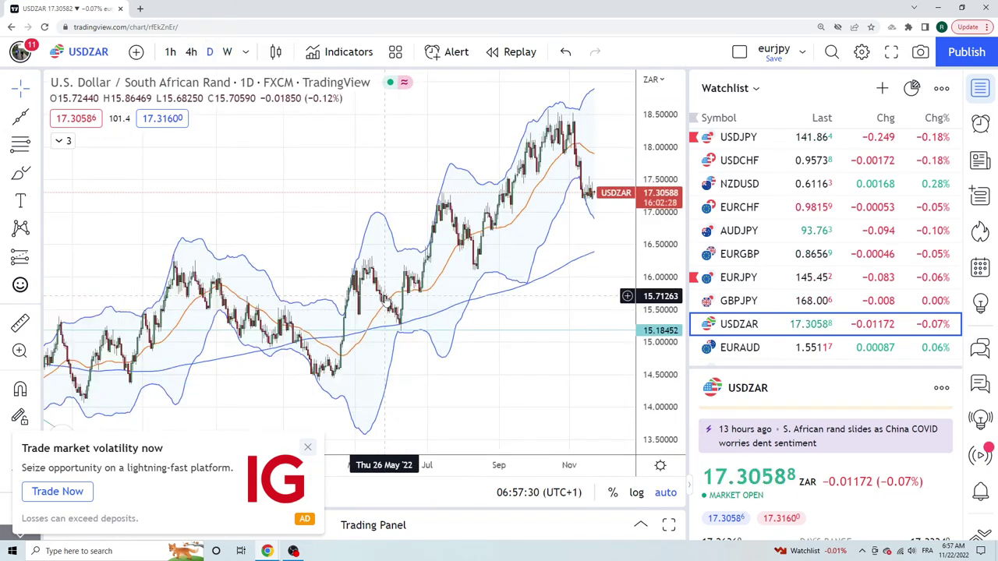
{"action": "scroll", "coordinate": [384, 296], "scroll_direction": "up", "scroll_amount": 4}
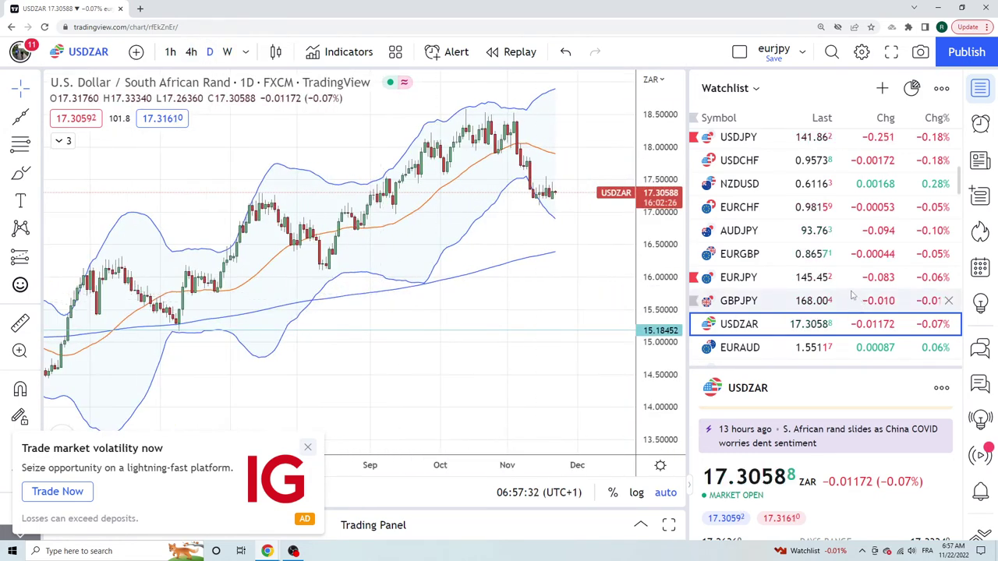
{"action": "scroll", "coordinate": [853, 294], "scroll_direction": "down", "scroll_amount": 2}
Step: Check the EURAUD and CHFJPY daily charts, ending on CADCHF
{"action": "left_click", "coordinate": [780, 242]}
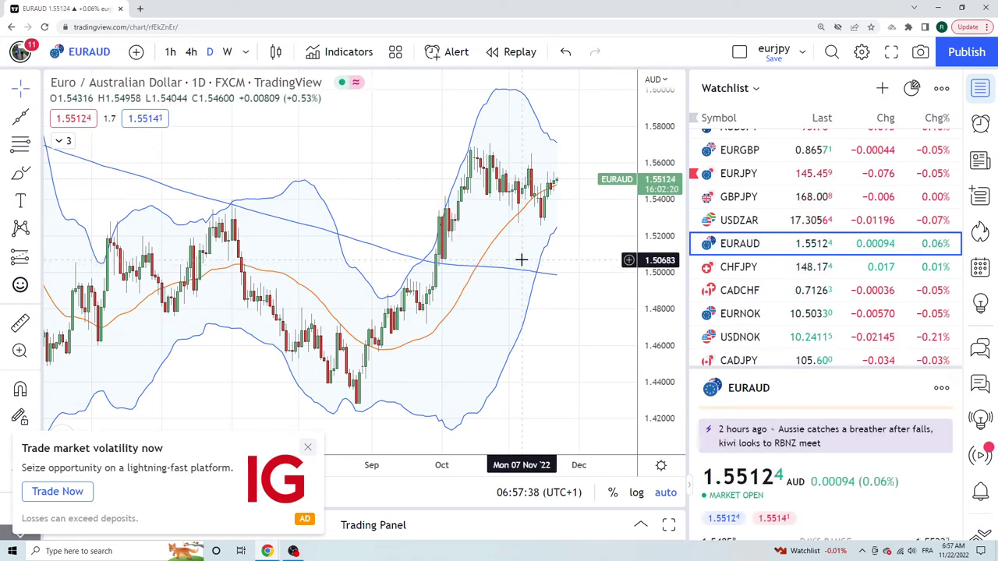
{"action": "left_click", "coordinate": [755, 271]}
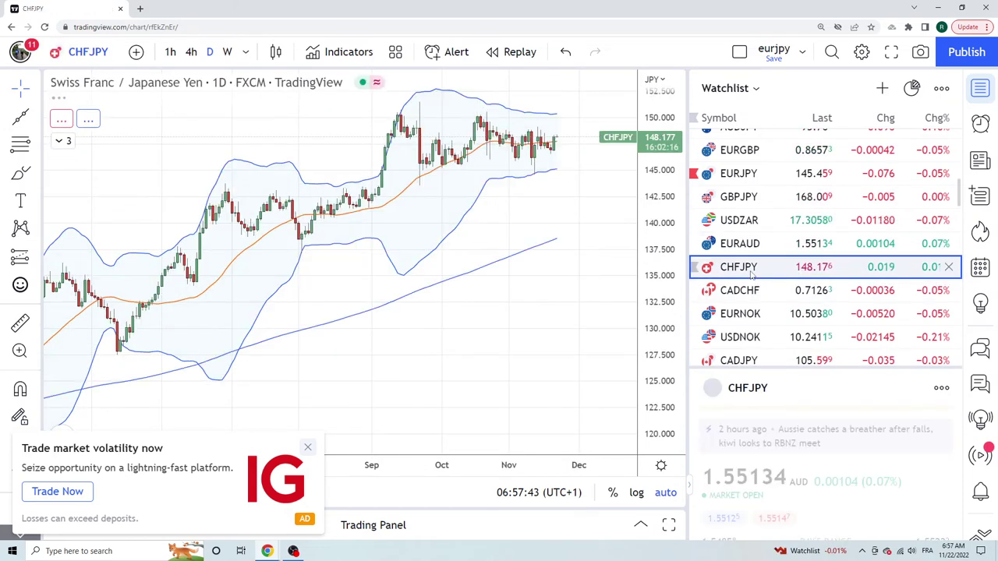
{"action": "left_click", "coordinate": [753, 293]}
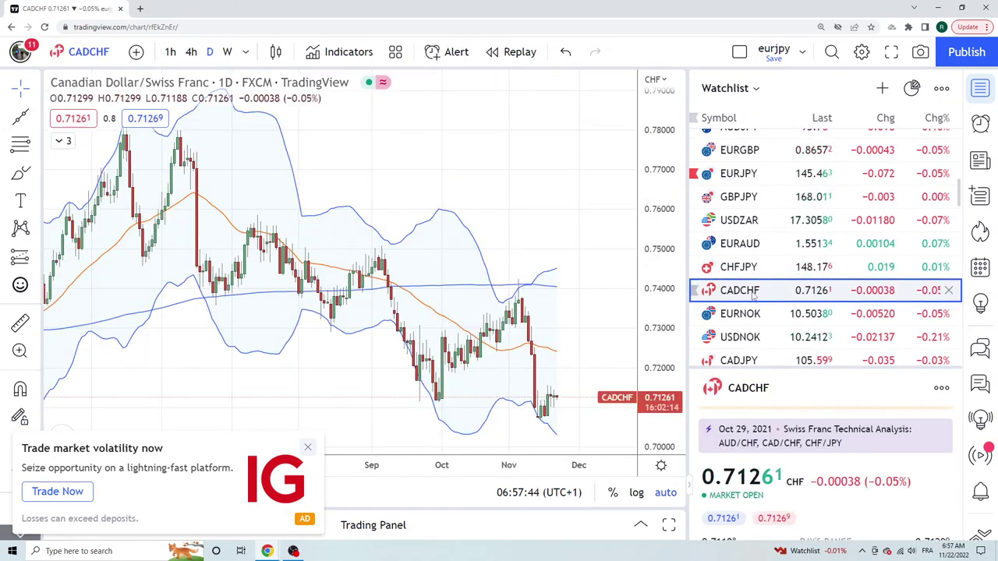
Step: Load the EURNOK daily chart with Bollinger Bands and scroll the watchlist down
{"action": "left_click", "coordinate": [750, 314]}
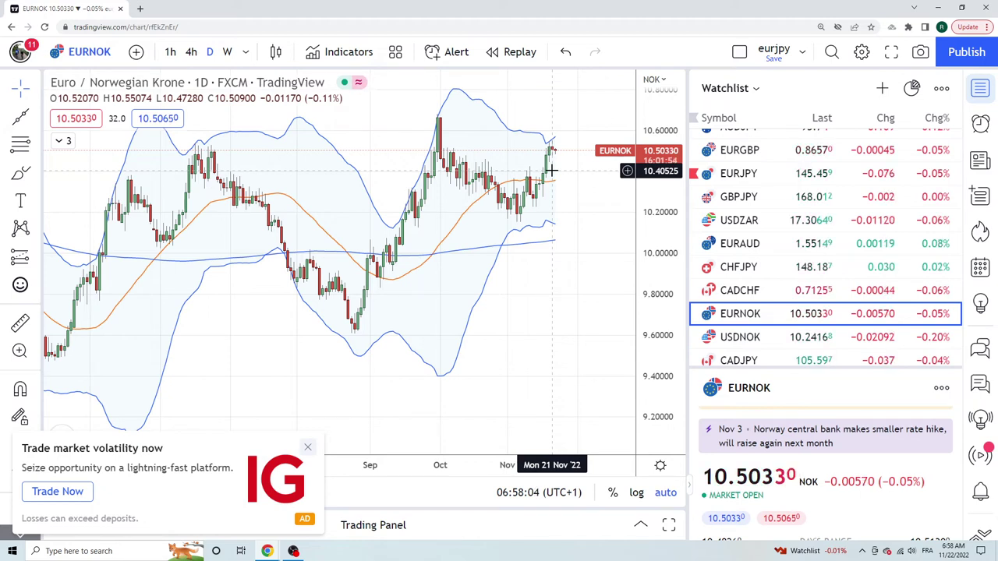
{"action": "scroll", "coordinate": [781, 260], "scroll_direction": "down", "scroll_amount": 2}
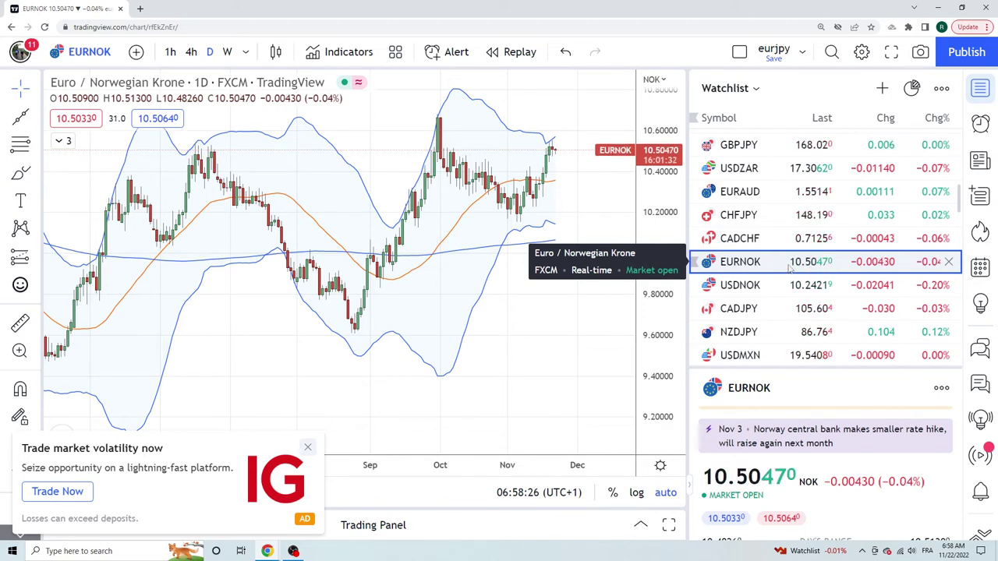
{"action": "scroll", "coordinate": [790, 268], "scroll_direction": "down", "scroll_amount": 1}
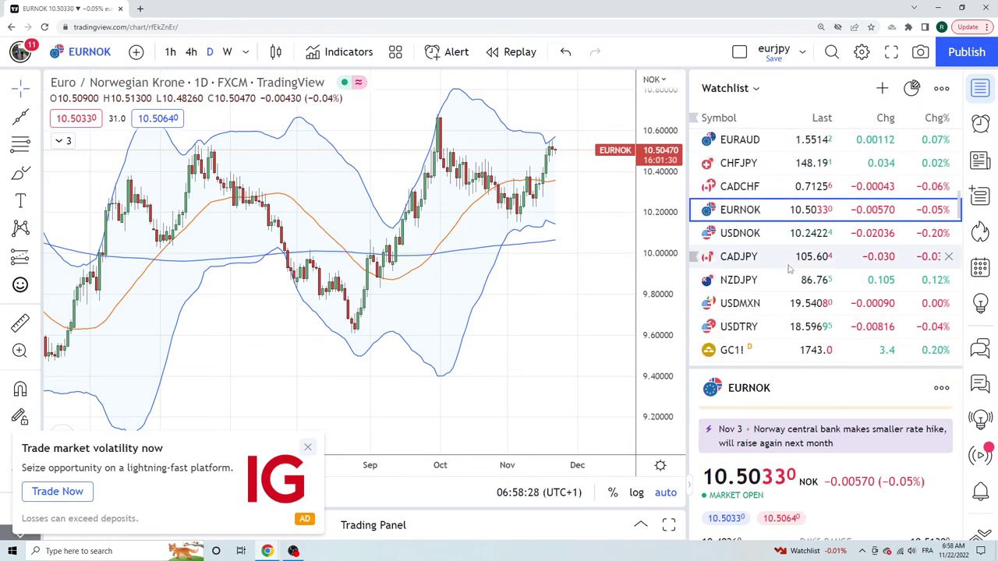
Step: Step through the CADJPY, NZDJPY and USDMXN daily charts from the watchlist
{"action": "left_click", "coordinate": [755, 259]}
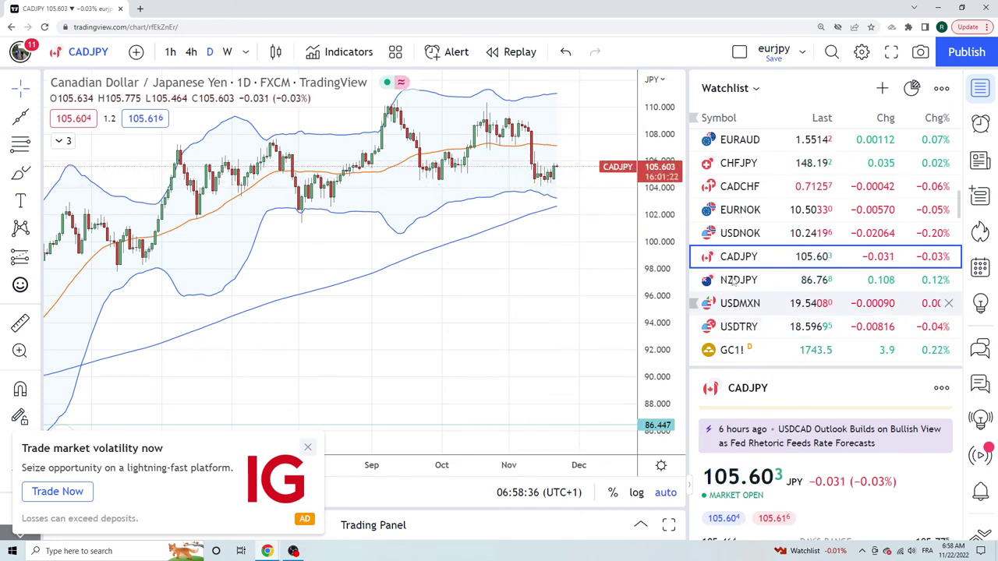
{"action": "left_click", "coordinate": [755, 279]}
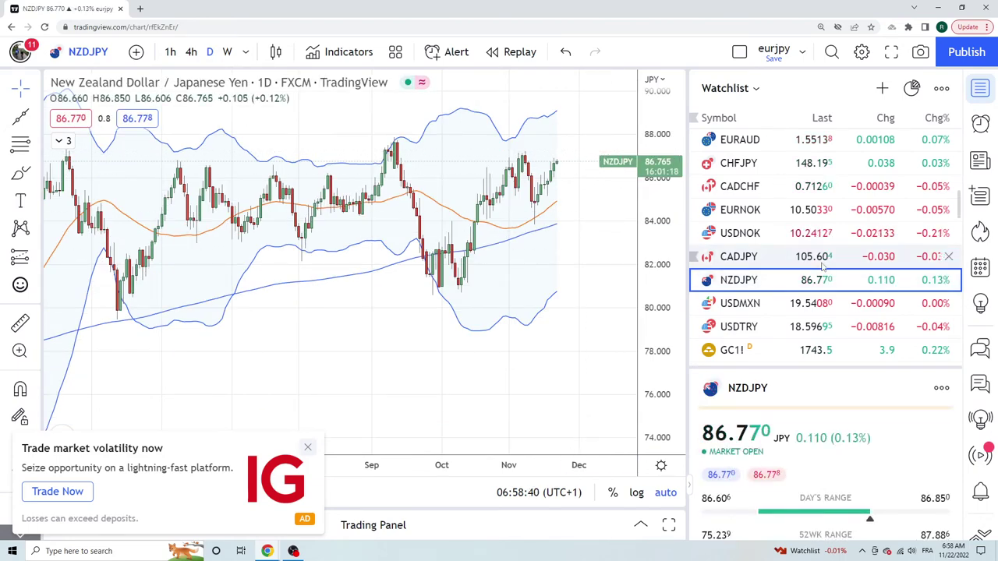
{"action": "scroll", "coordinate": [752, 258], "scroll_direction": "down", "scroll_amount": 1}
{"action": "left_click", "coordinate": [748, 253]}
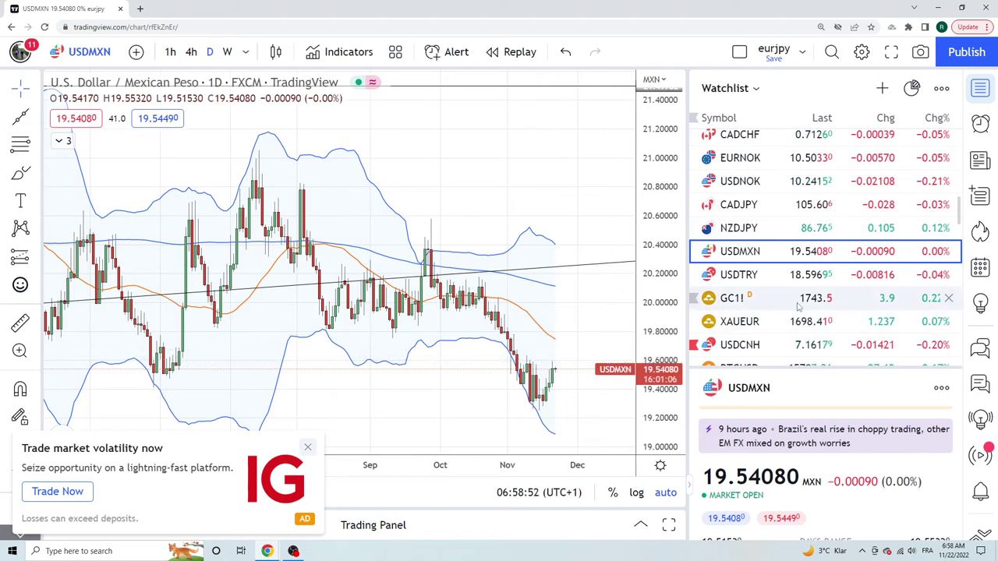
Step: Load the GC1! Gold Futures daily chart, then scroll the watchlist down to the stocks
{"action": "left_click", "coordinate": [745, 297]}
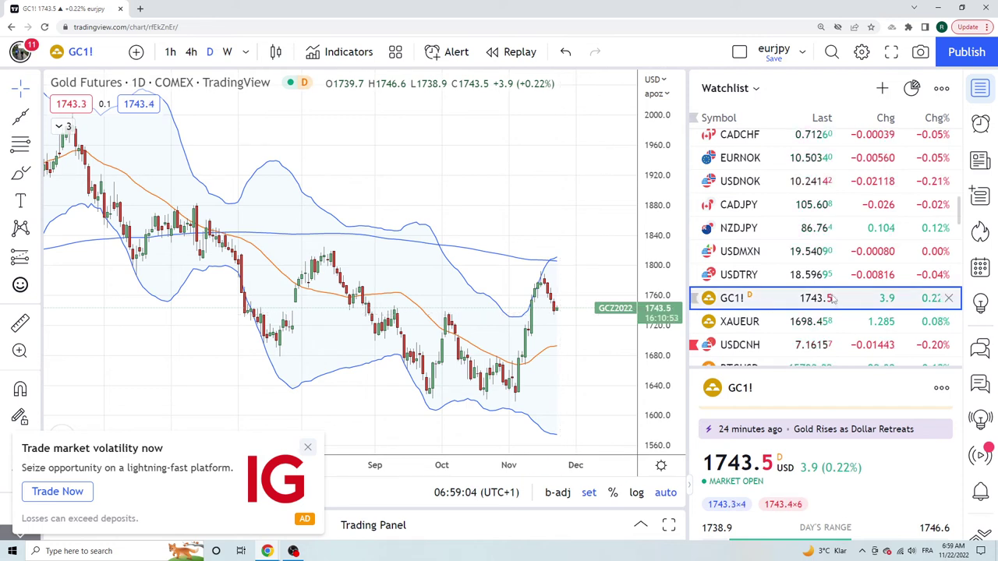
{"action": "scroll", "coordinate": [778, 285], "scroll_direction": "down", "scroll_amount": 2}
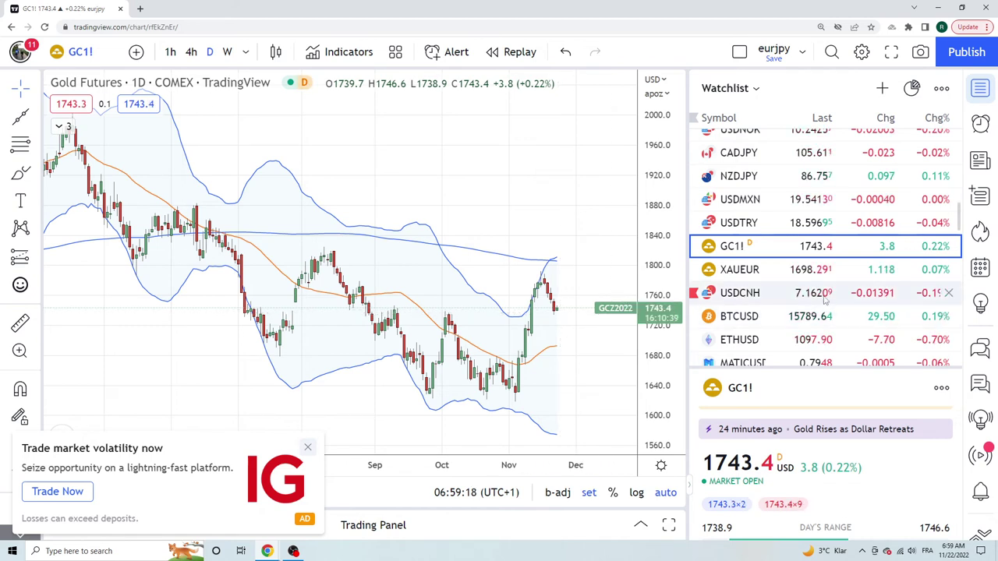
{"action": "scroll", "coordinate": [775, 306], "scroll_direction": "down", "scroll_amount": 1}
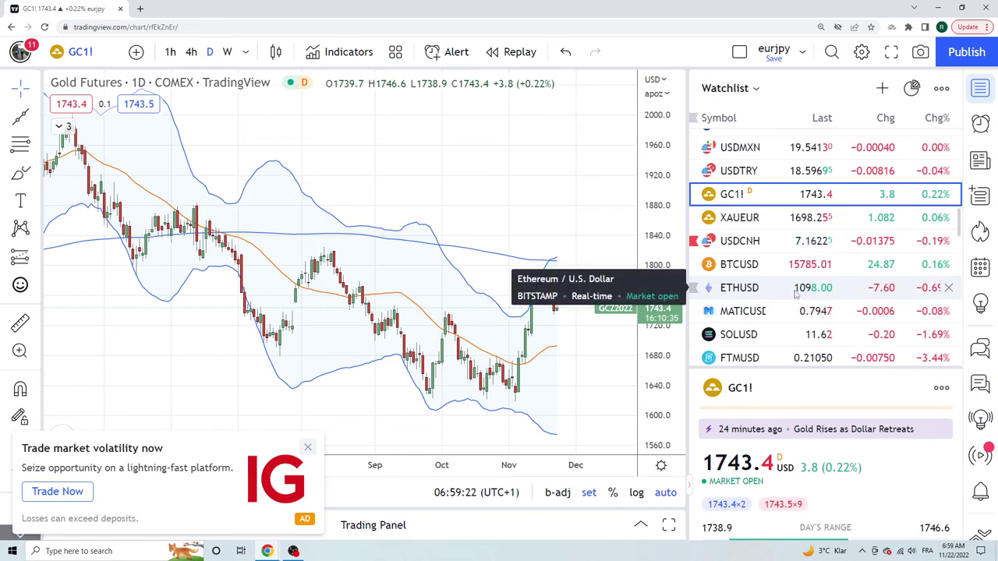
{"action": "scroll", "coordinate": [797, 293], "scroll_direction": "down", "scroll_amount": 3}
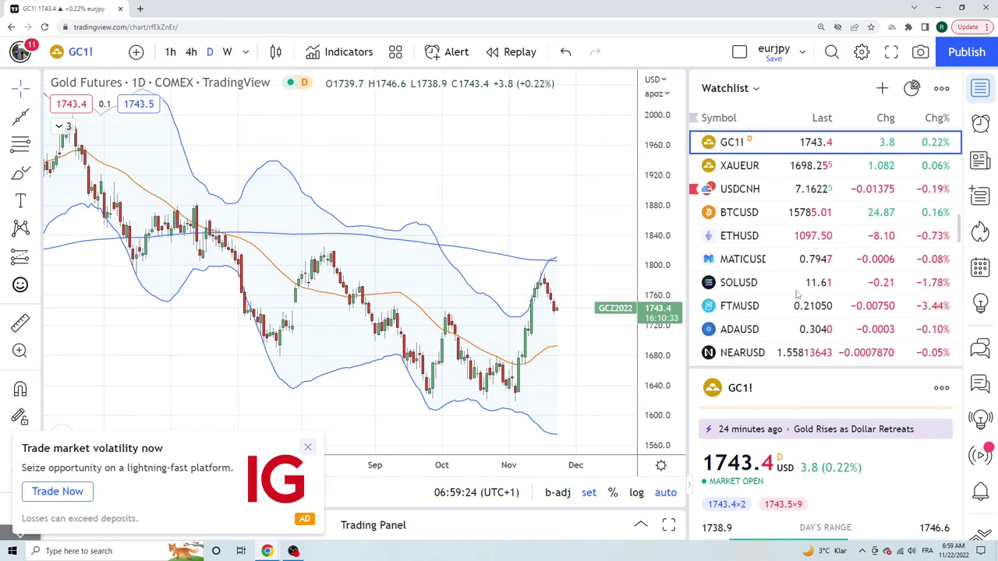
{"action": "scroll", "coordinate": [797, 295], "scroll_direction": "down", "scroll_amount": 10}
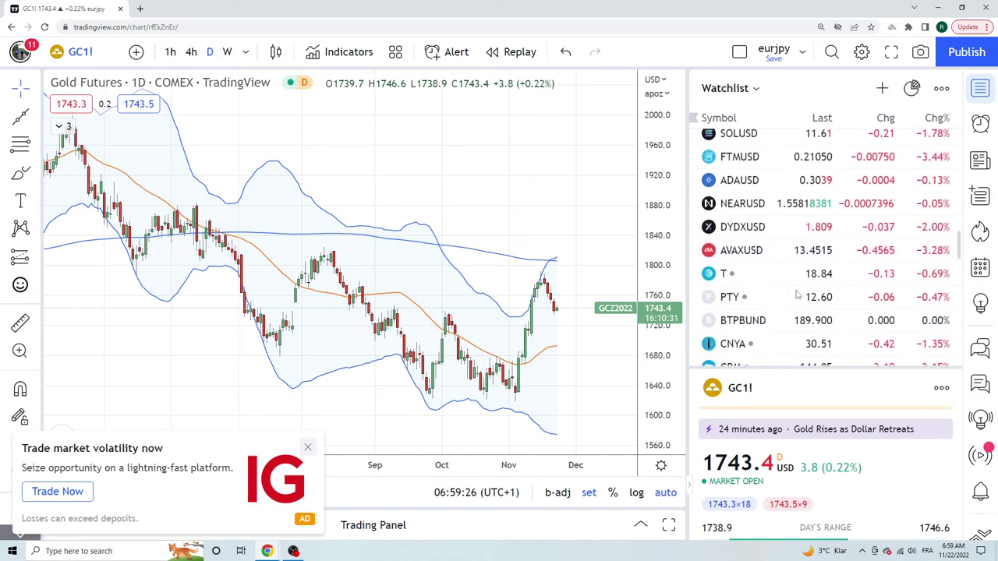
{"action": "scroll", "coordinate": [797, 295], "scroll_direction": "down", "scroll_amount": 8}
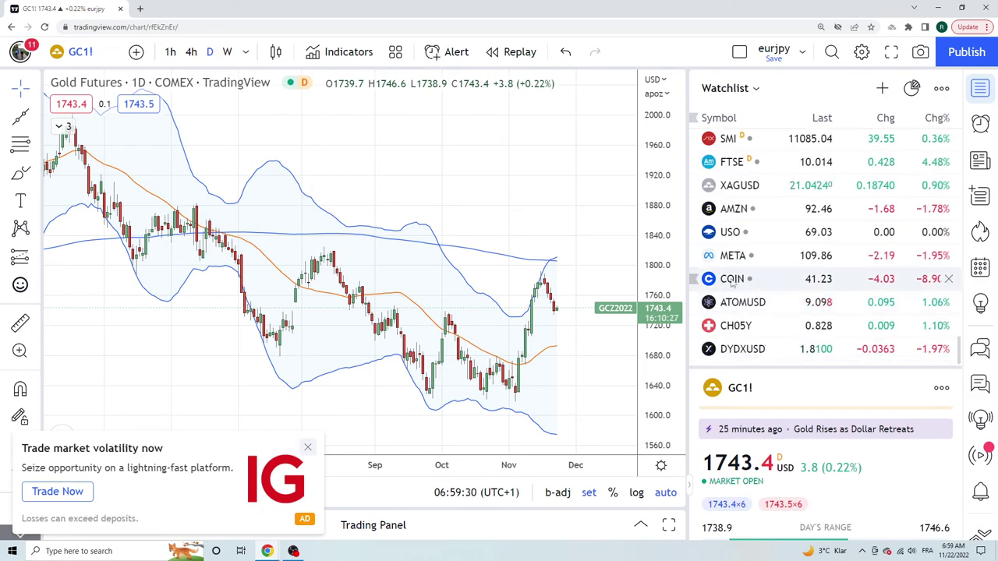
Step: Load the COIN daily chart, zoom out to 2021 history, then zoom back in
{"action": "left_click", "coordinate": [802, 282]}
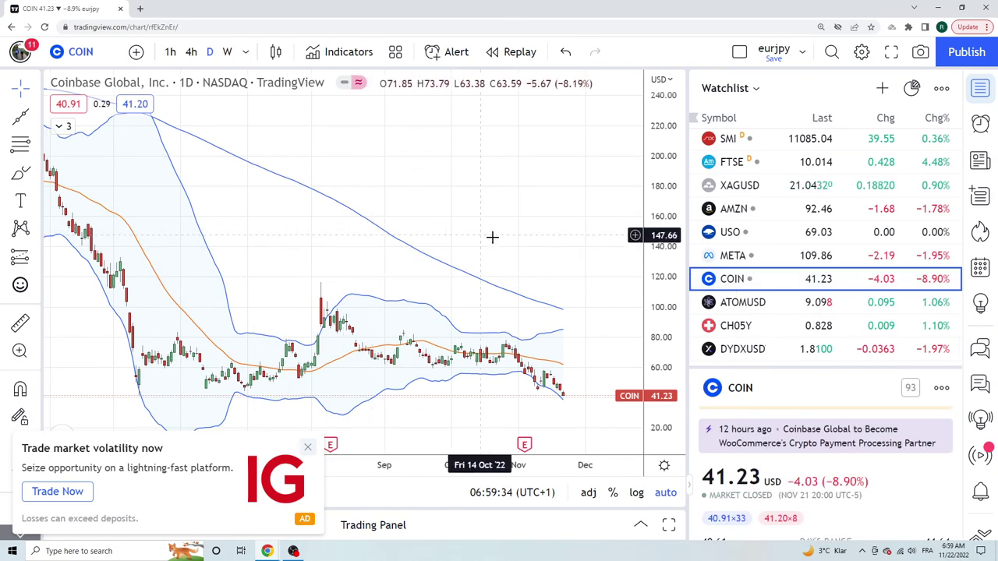
{"action": "scroll", "coordinate": [482, 244], "scroll_direction": "down", "scroll_amount": 3}
{"action": "scroll", "coordinate": [482, 244], "scroll_direction": "down", "scroll_amount": 2}
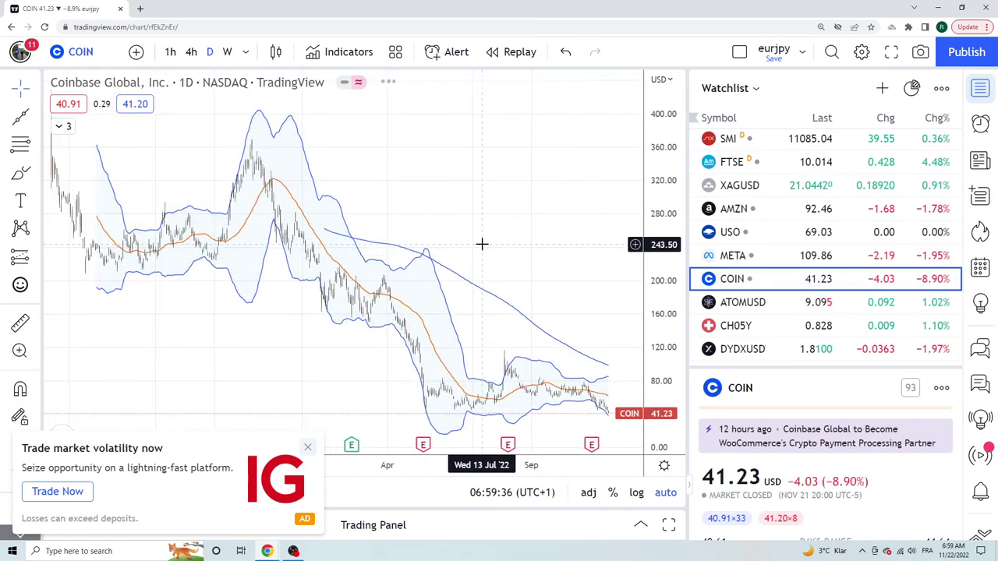
{"action": "scroll", "coordinate": [482, 244], "scroll_direction": "down", "scroll_amount": 2}
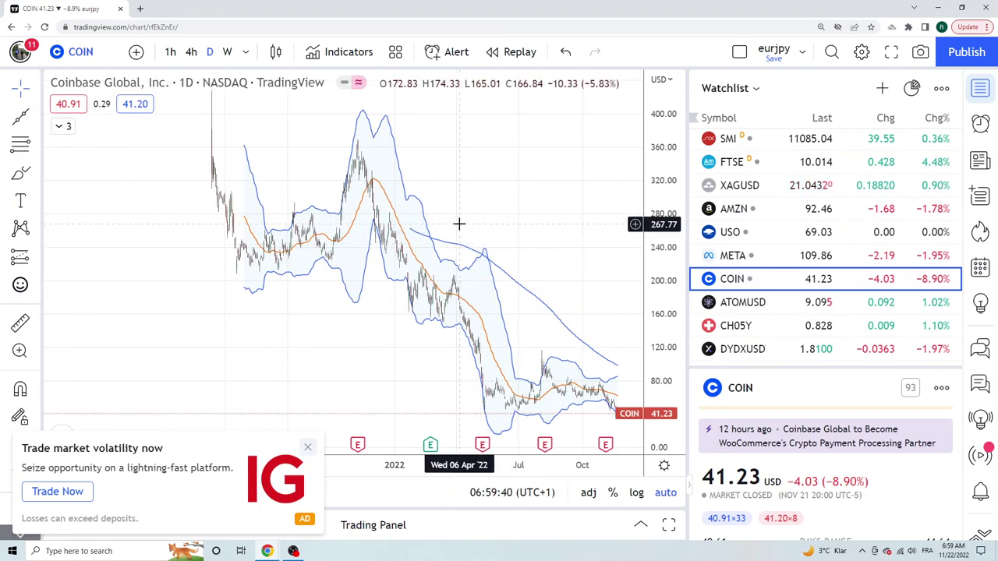
{"action": "scroll", "coordinate": [427, 245], "scroll_direction": "up", "scroll_amount": 2}
{"action": "scroll", "coordinate": [428, 245], "scroll_direction": "up", "scroll_amount": 2}
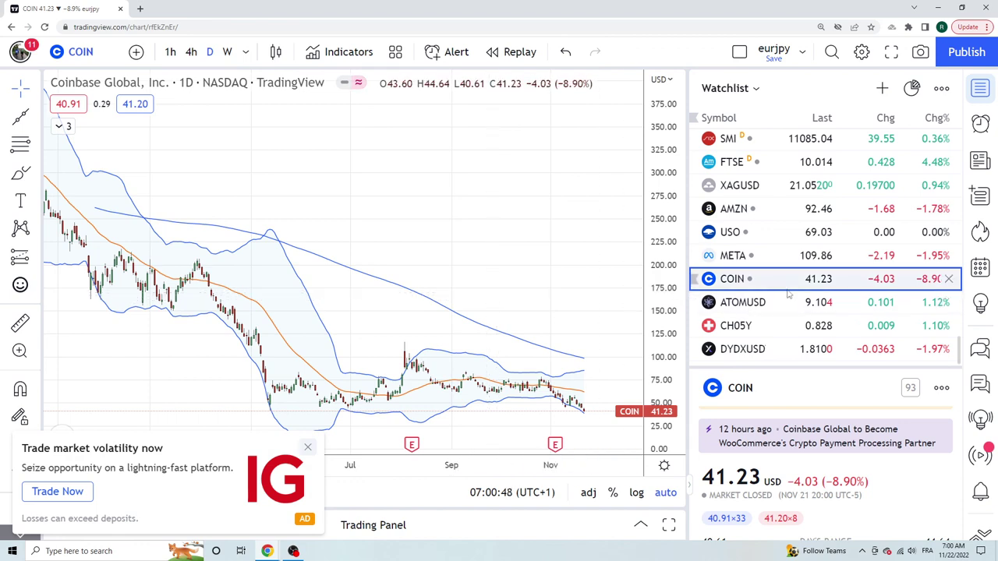
{"action": "scroll", "coordinate": [787, 296], "scroll_direction": "down", "scroll_amount": 5}
{"action": "scroll", "coordinate": [787, 295], "scroll_direction": "up", "scroll_amount": 10}
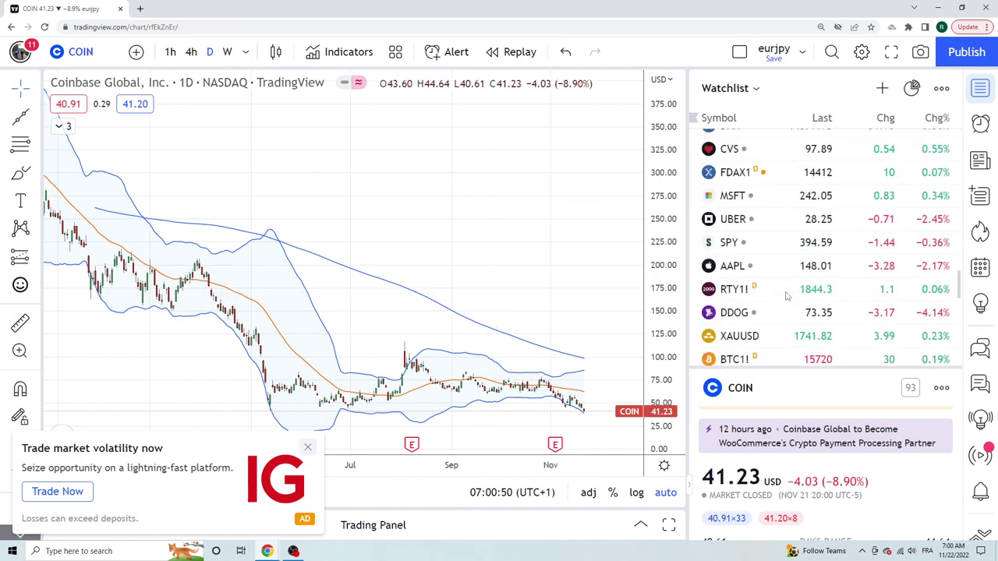
{"action": "scroll", "coordinate": [787, 296], "scroll_direction": "down", "scroll_amount": 7}
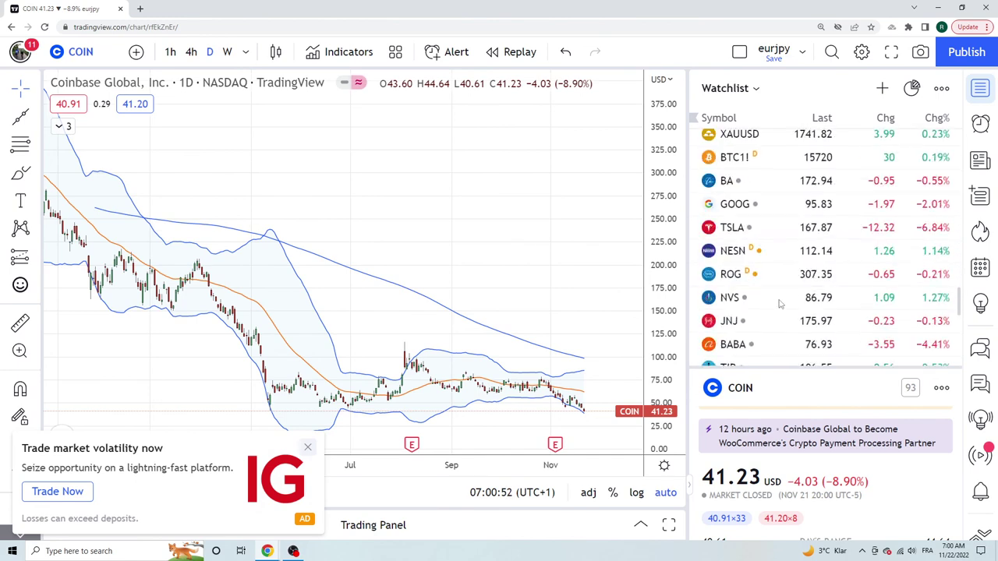
{"action": "scroll", "coordinate": [780, 304], "scroll_direction": "up", "scroll_amount": 5}
{"action": "scroll", "coordinate": [780, 304], "scroll_direction": "up", "scroll_amount": 10}
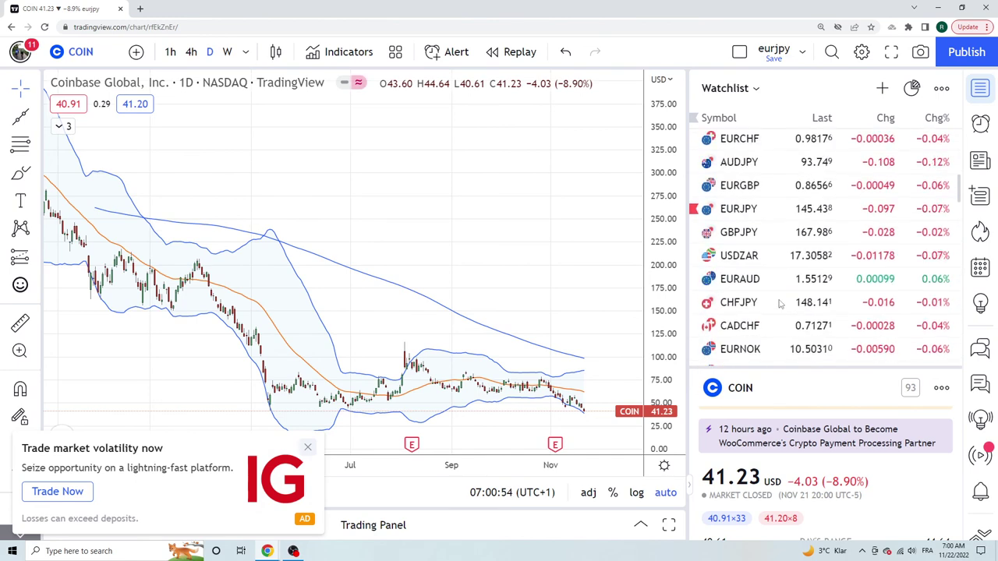